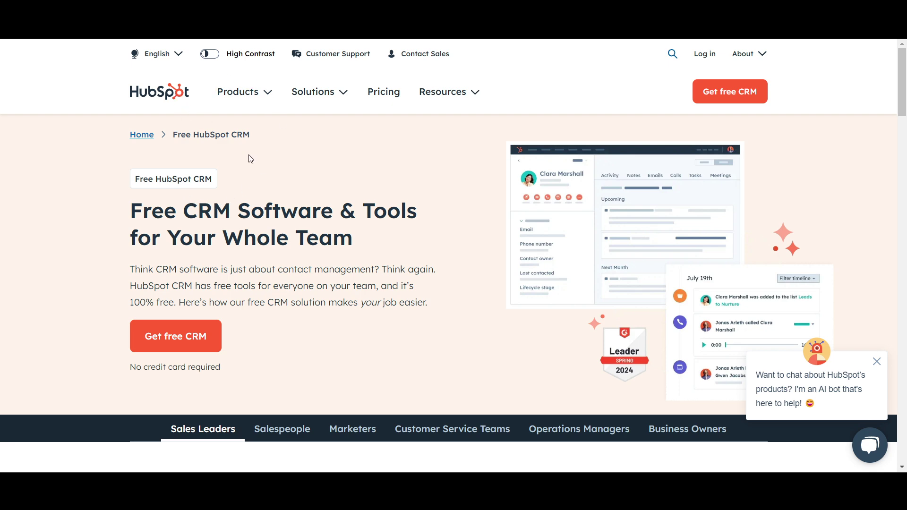
Browse the HubSpot website and look through its list of products.
{"action": "key", "text": "alt+f"}
{"action": "key", "text": "Escape"}
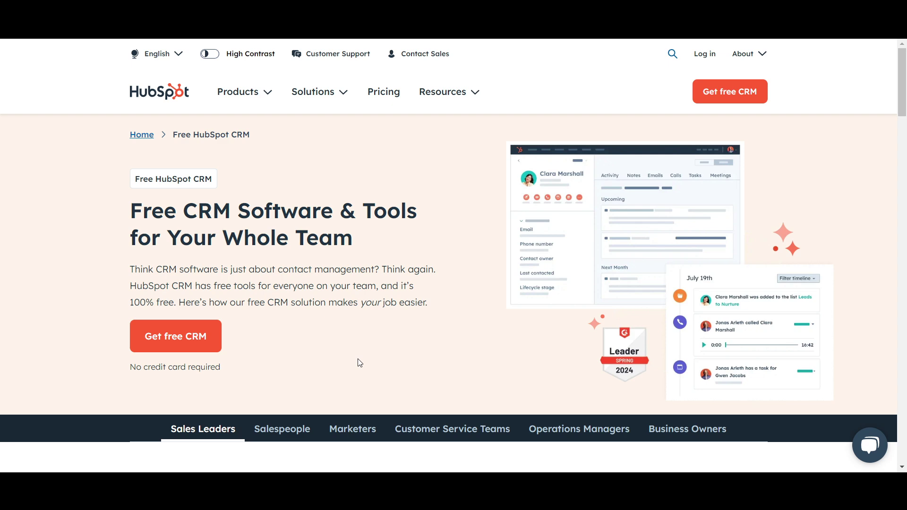
{"action": "scroll", "coordinate": [360, 363], "scroll_direction": "down", "scroll_amount": 2}
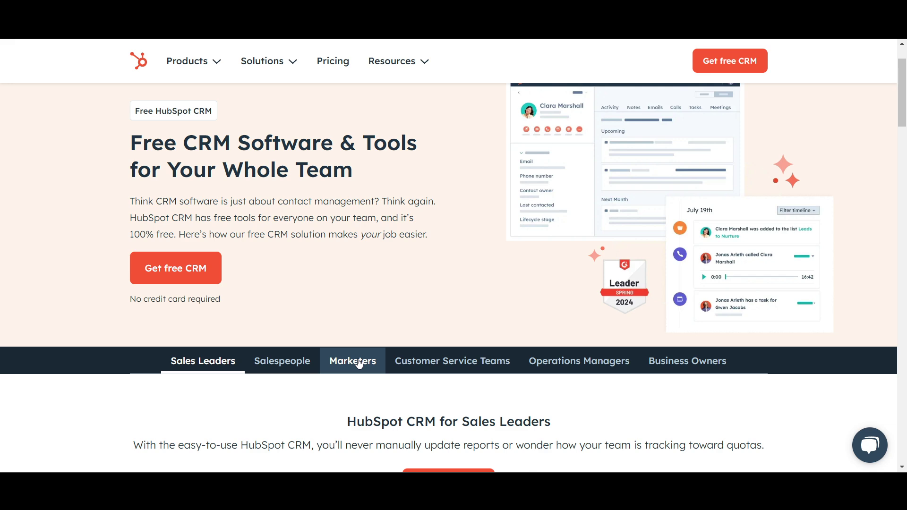
{"action": "scroll", "coordinate": [359, 363], "scroll_direction": "up", "scroll_amount": 2}
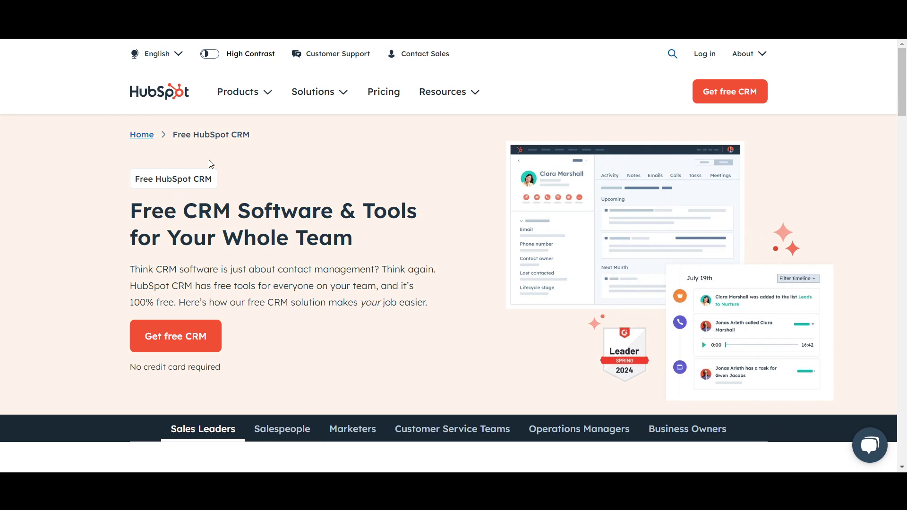
{"action": "left_click", "coordinate": [250, 96]}
{"action": "scroll", "coordinate": [478, 361], "scroll_direction": "down", "scroll_amount": 5}
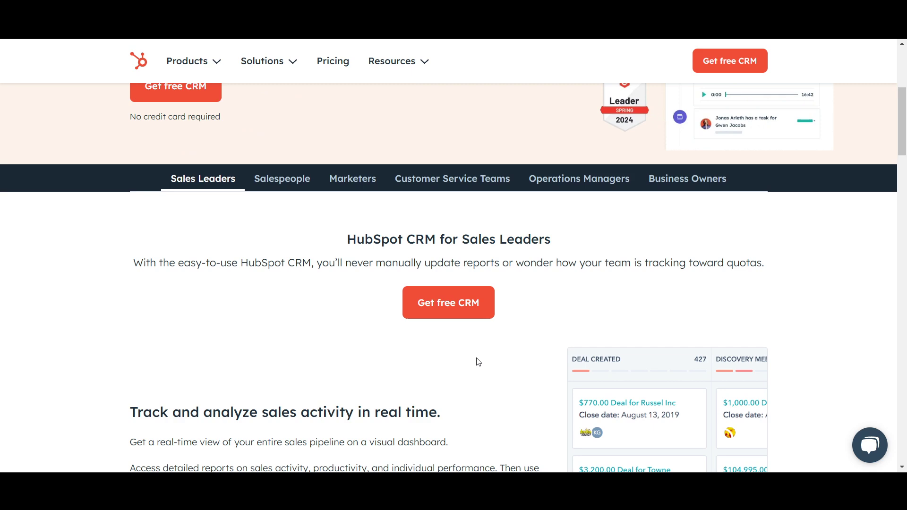
{"action": "scroll", "coordinate": [478, 362], "scroll_direction": "down", "scroll_amount": 2}
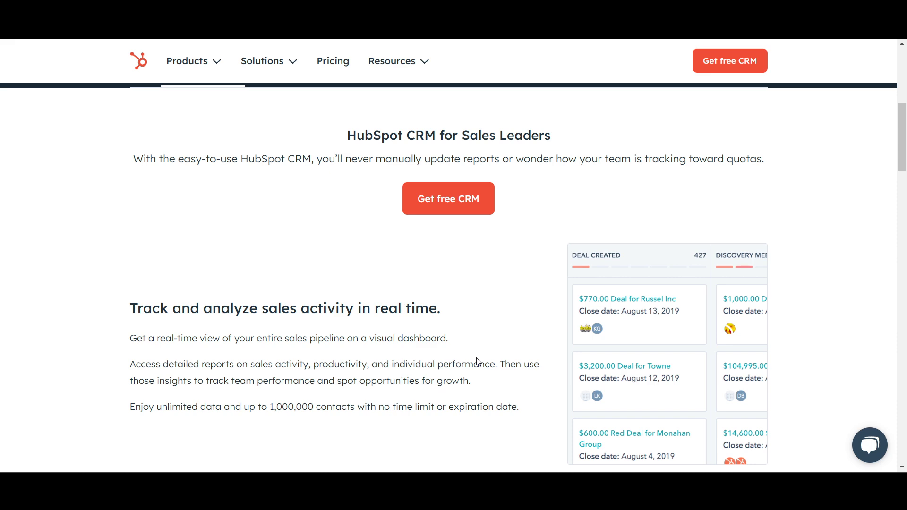
{"action": "scroll", "coordinate": [477, 362], "scroll_direction": "up", "scroll_amount": 7}
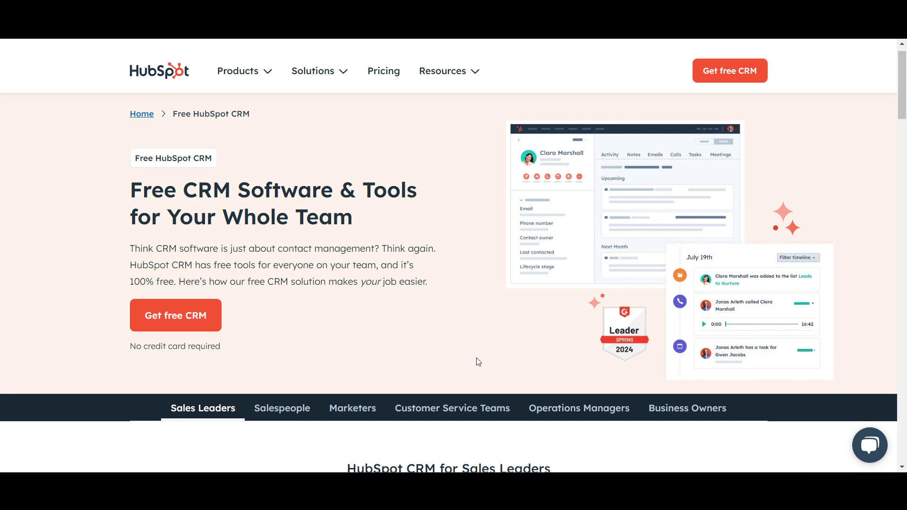
Sign up for the free CRM with a Google account and confirm the sign-in.
{"action": "left_click", "coordinate": [719, 76]}
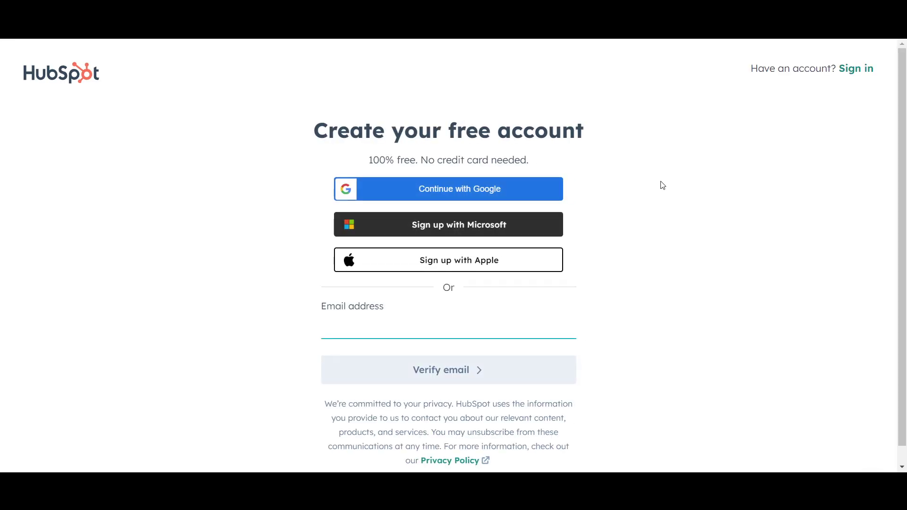
{"action": "left_click", "coordinate": [401, 335]}
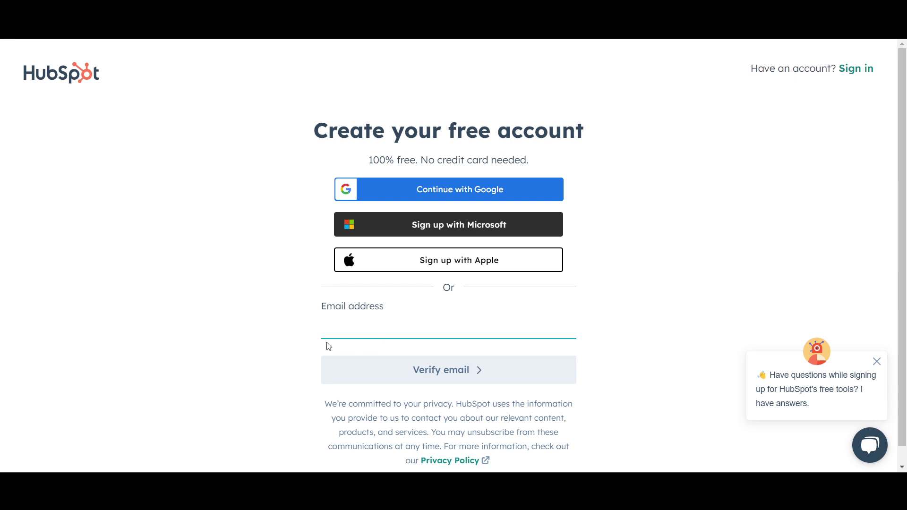
{"action": "left_click", "coordinate": [449, 197]}
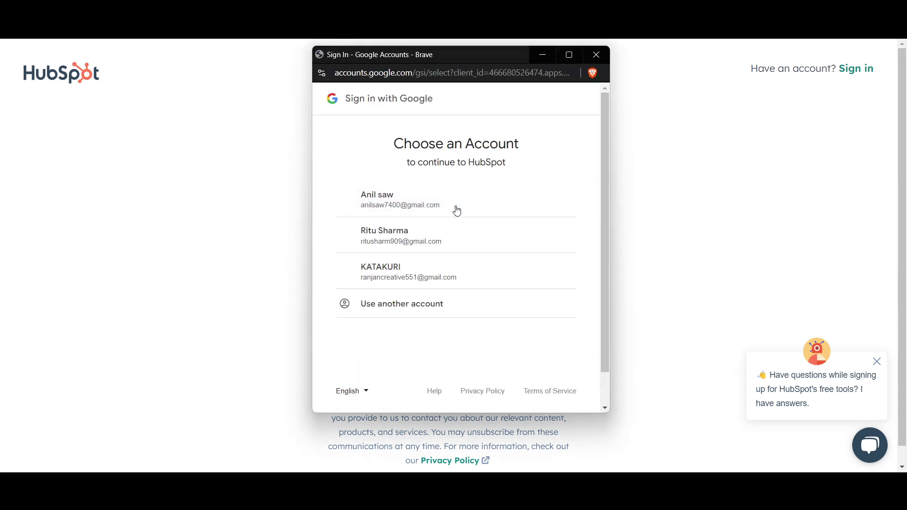
{"action": "left_click", "coordinate": [448, 209]}
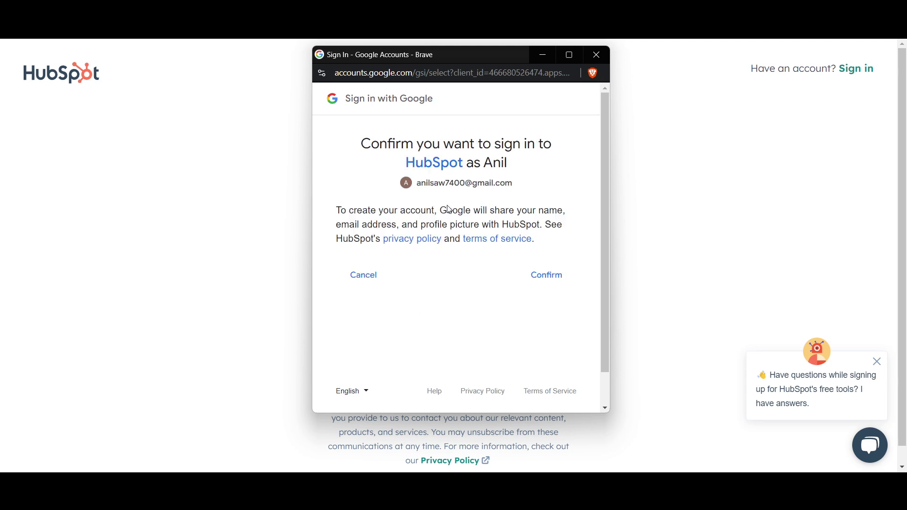
{"action": "left_click", "coordinate": [549, 278]}
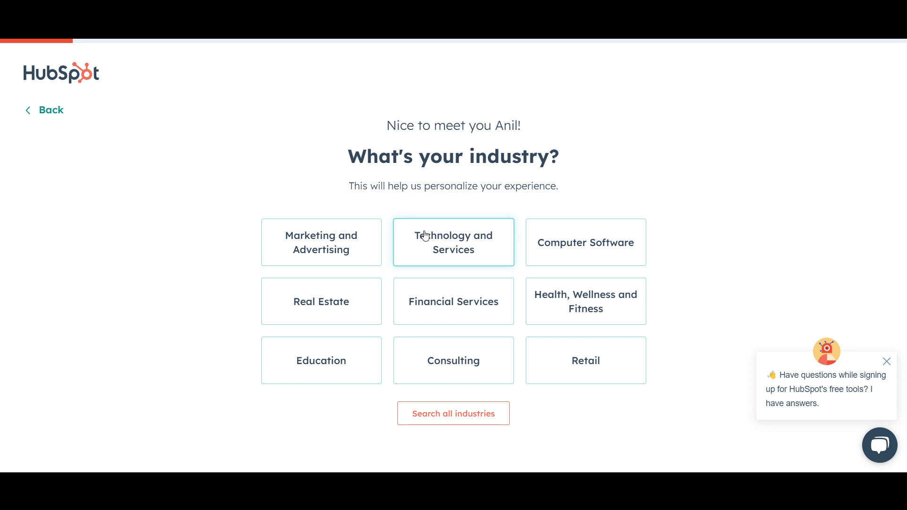
Retry the industry question, going back to account creation and re-signing in with Google.
{"action": "left_click", "coordinate": [344, 257]}
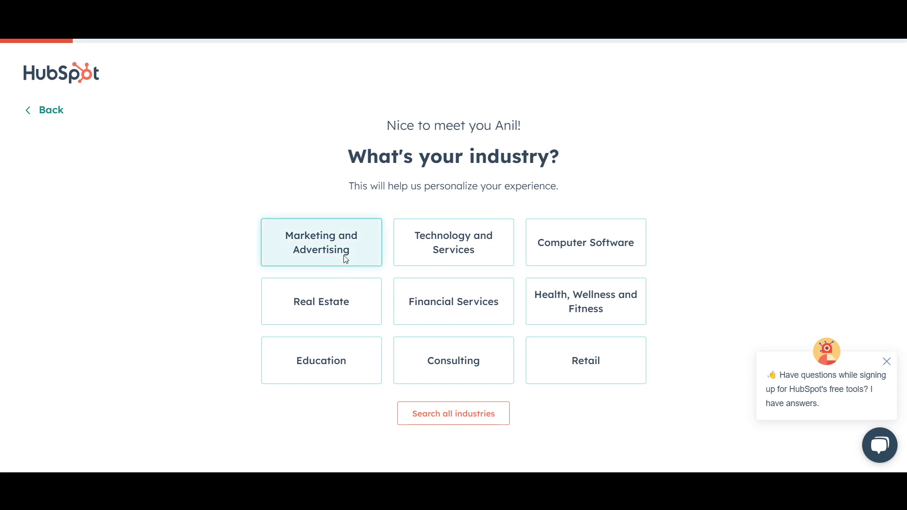
{"action": "left_click", "coordinate": [46, 114]}
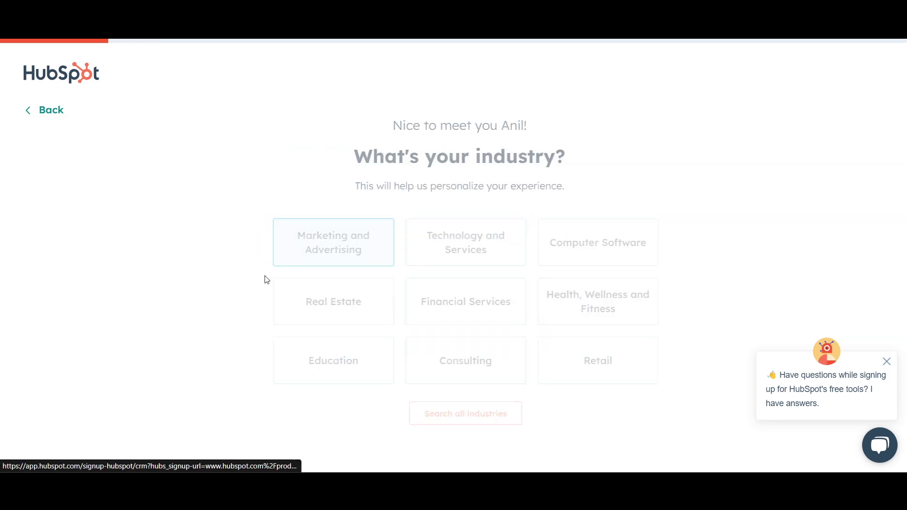
{"action": "left_click", "coordinate": [454, 422]}
{"action": "left_click", "coordinate": [393, 236]}
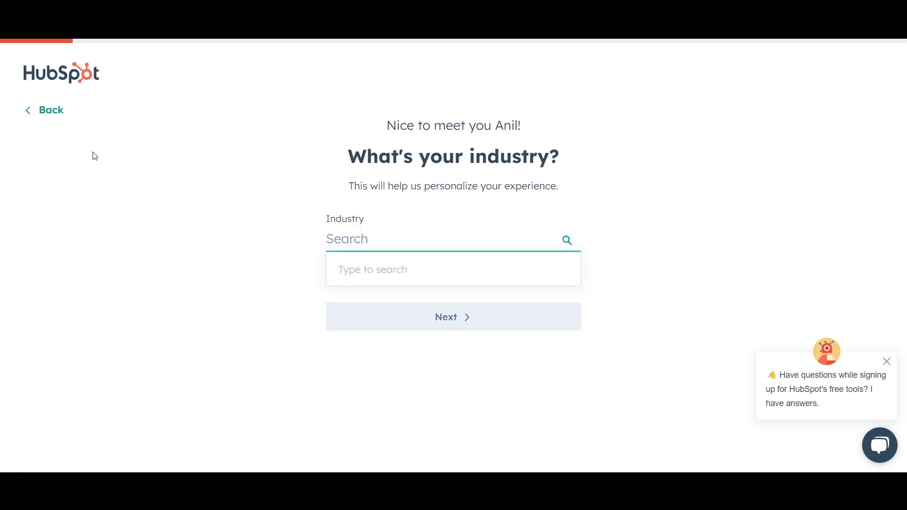
{"action": "left_click", "coordinate": [45, 110]}
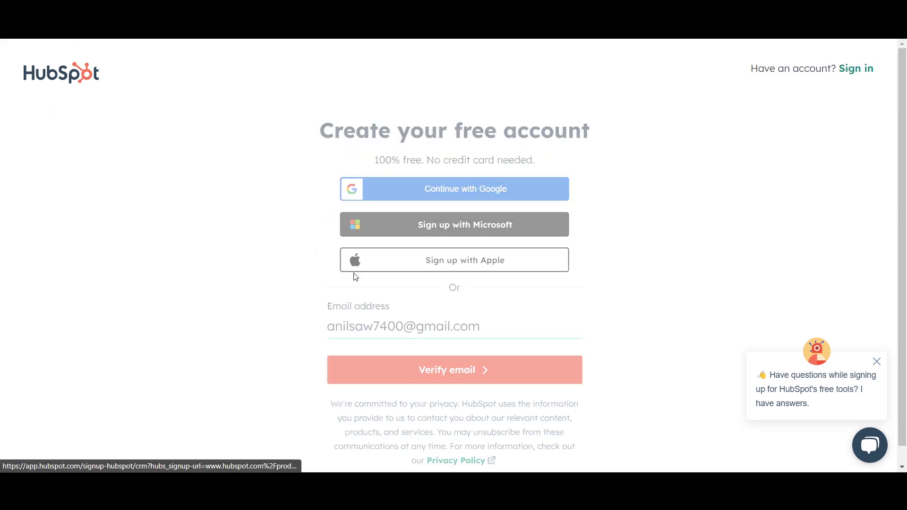
{"action": "left_click", "coordinate": [448, 195]}
{"action": "left_click", "coordinate": [427, 203]}
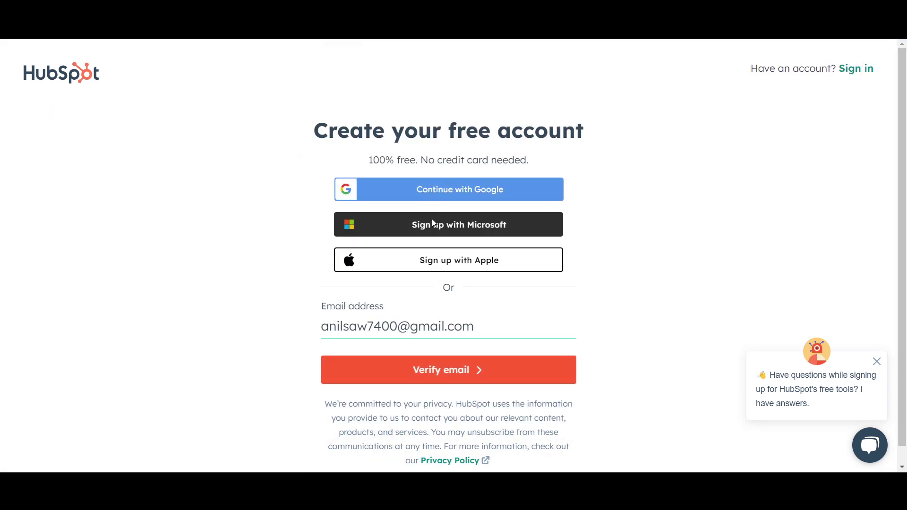
Set industry to Marketing and Advertising, role to Manager, and company name ZipZaap.
{"action": "left_click", "coordinate": [387, 246]}
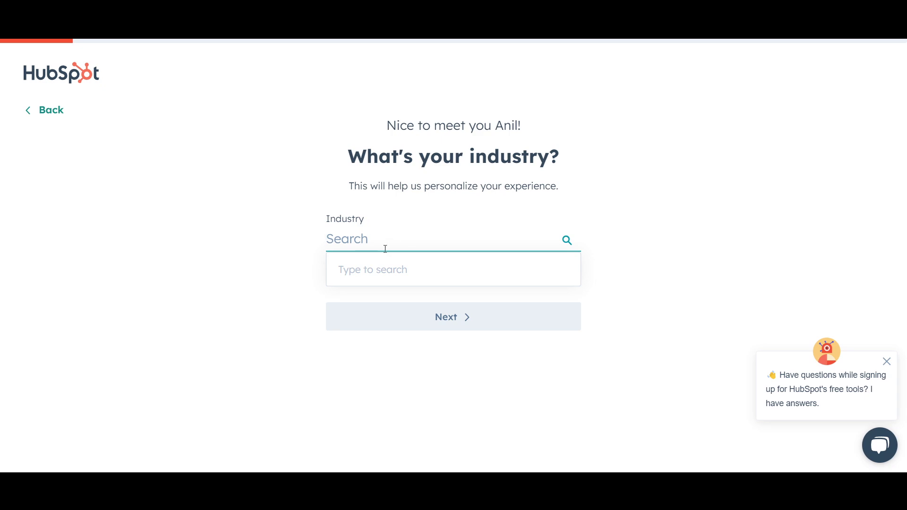
{"action": "type", "text": "marketing"}
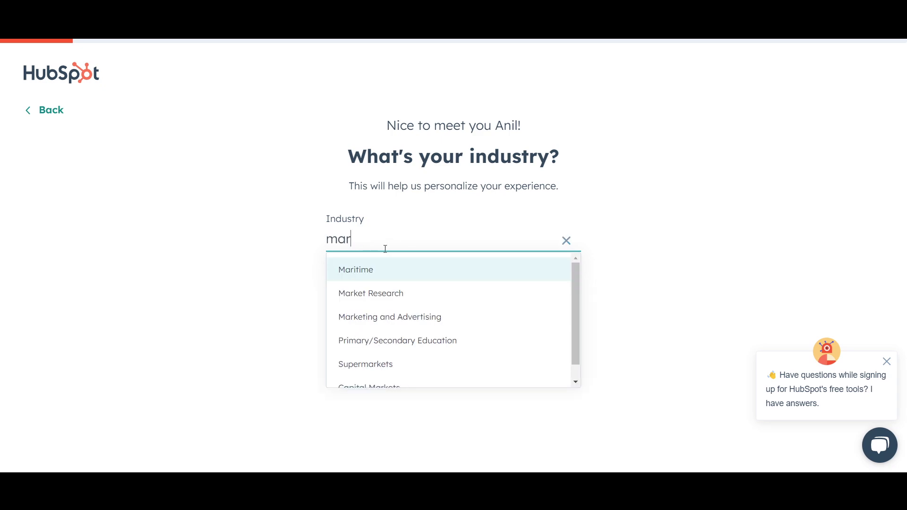
{"action": "left_click", "coordinate": [416, 272]}
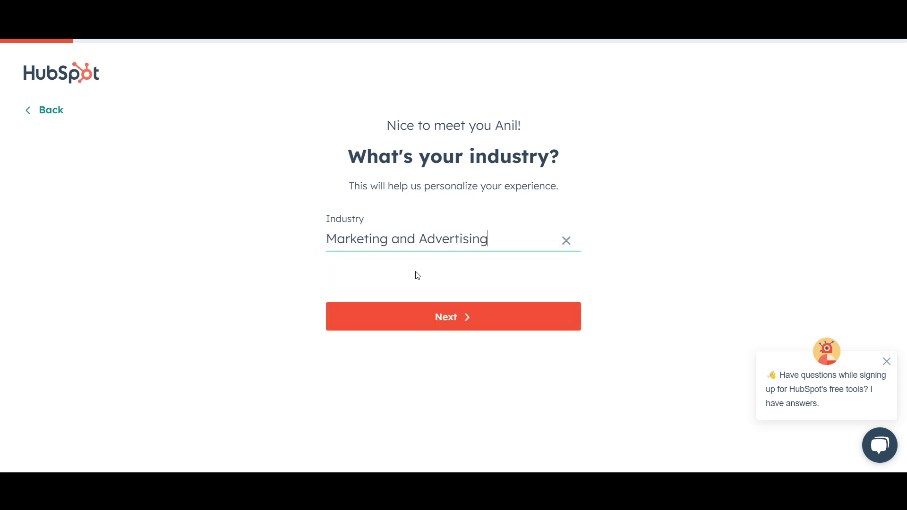
{"action": "left_click", "coordinate": [426, 328]}
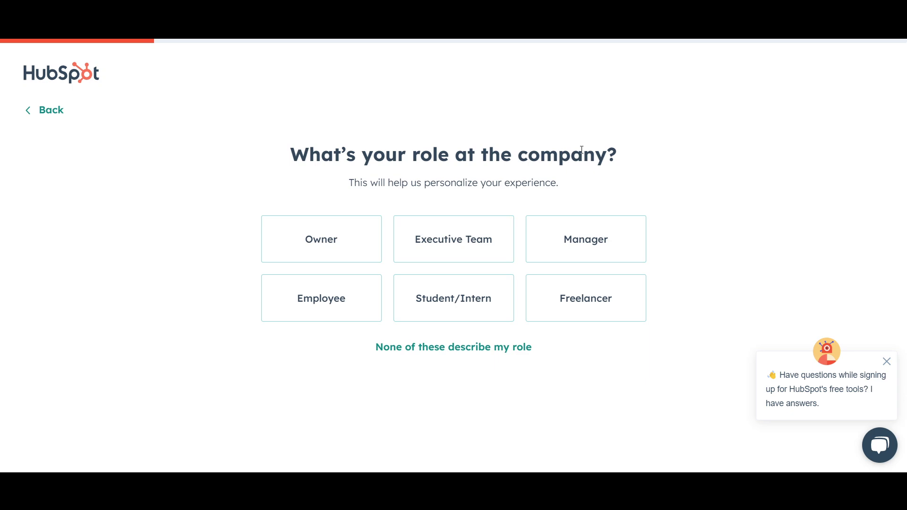
{"action": "left_click", "coordinate": [584, 250]}
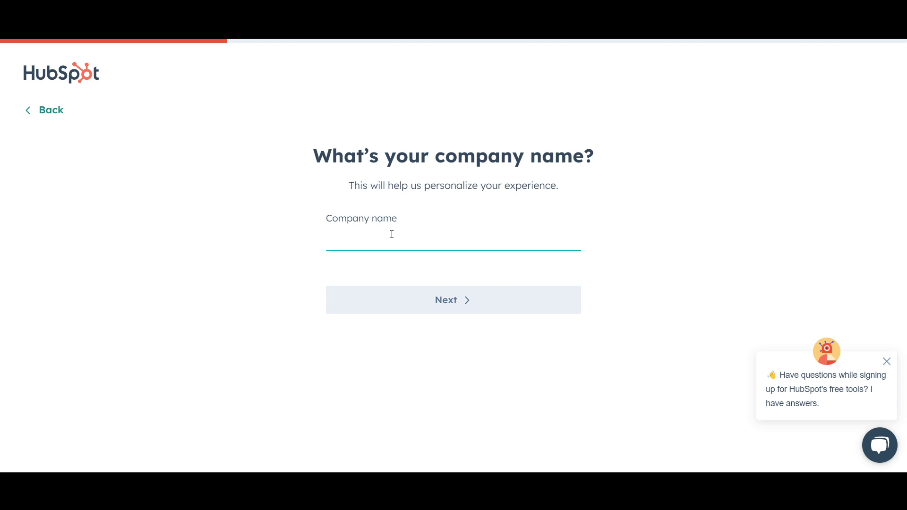
{"action": "type", "text": "ZipZ"}
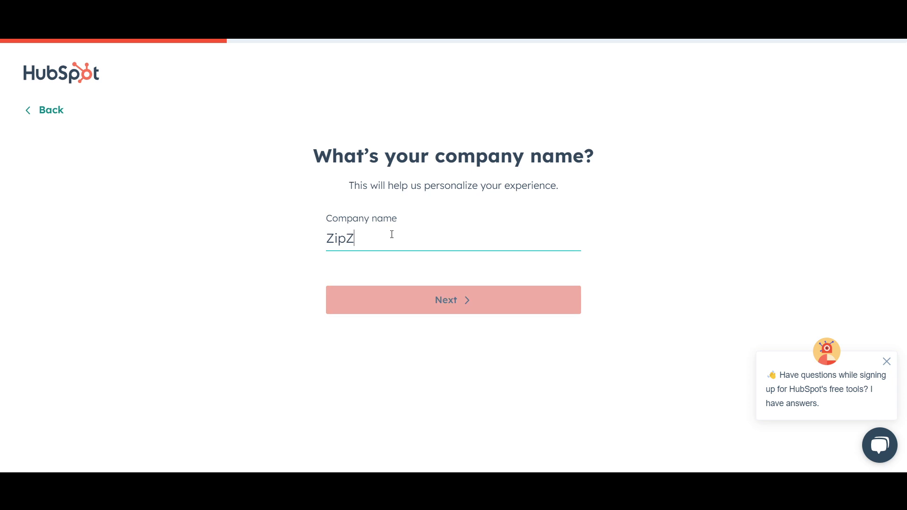
{"action": "type", "text": "aap"}
{"action": "left_click", "coordinate": [425, 301]}
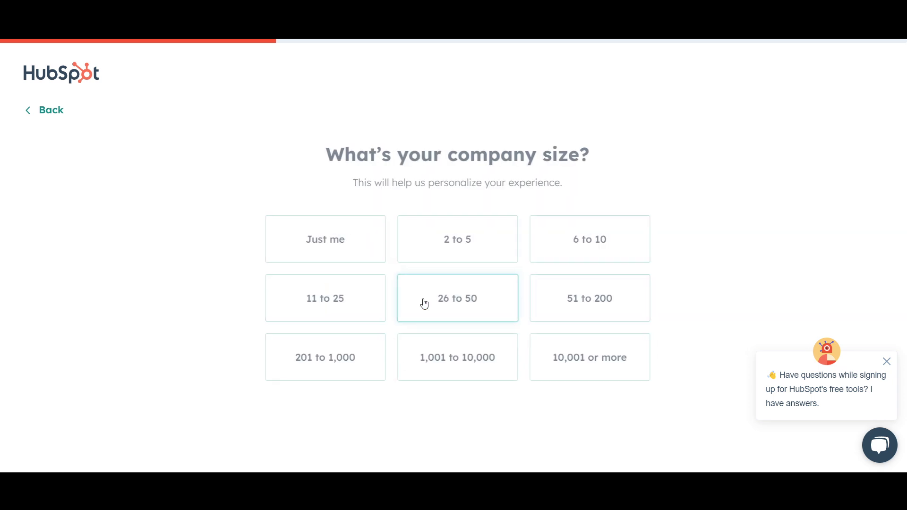
{"action": "left_click", "coordinate": [594, 249]}
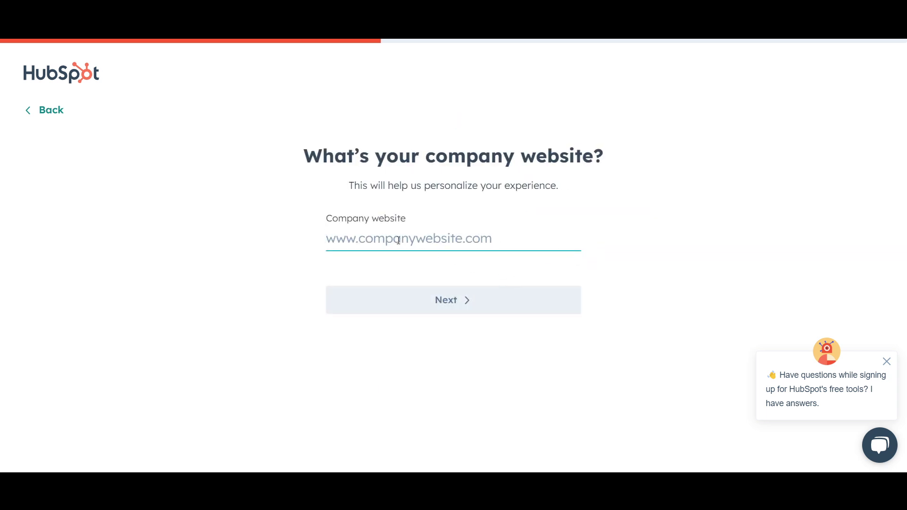
{"action": "type", "text": "www"}
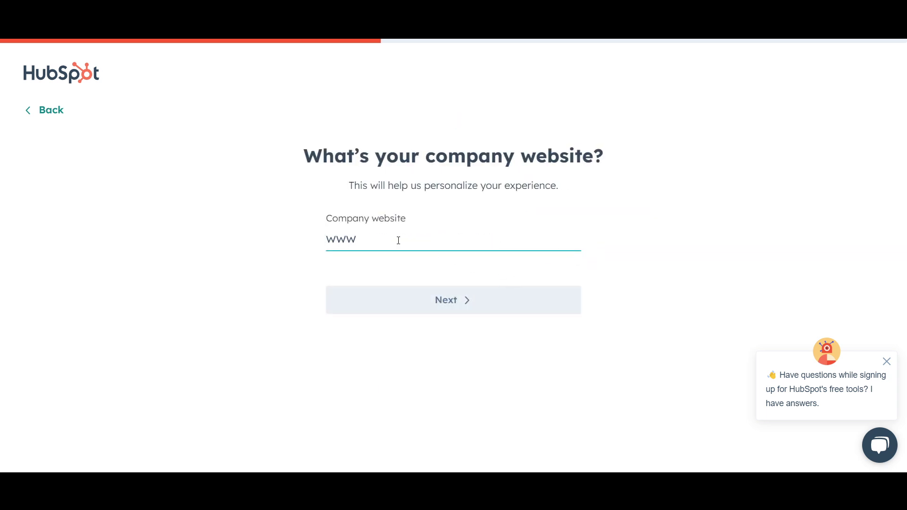
{"action": "type", "text": ".zipzaap.com"}
{"action": "left_click", "coordinate": [481, 302]}
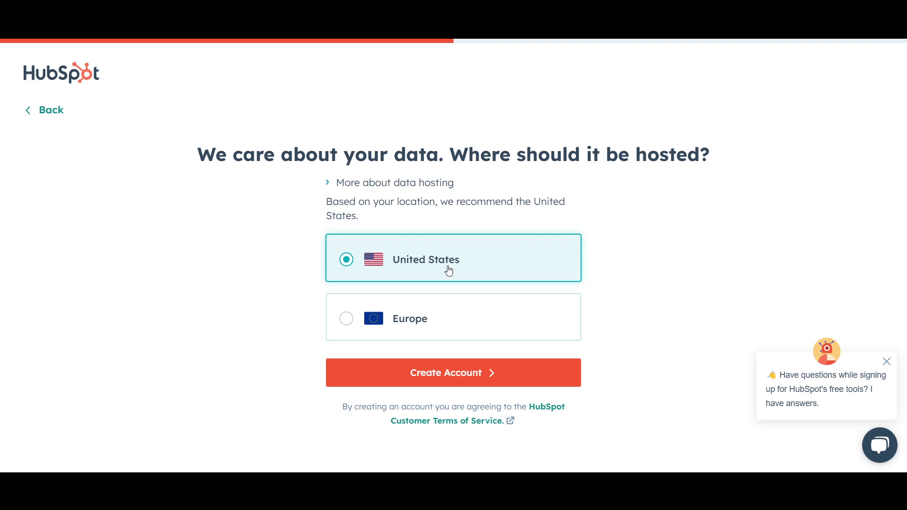
{"action": "left_click", "coordinate": [432, 331]}
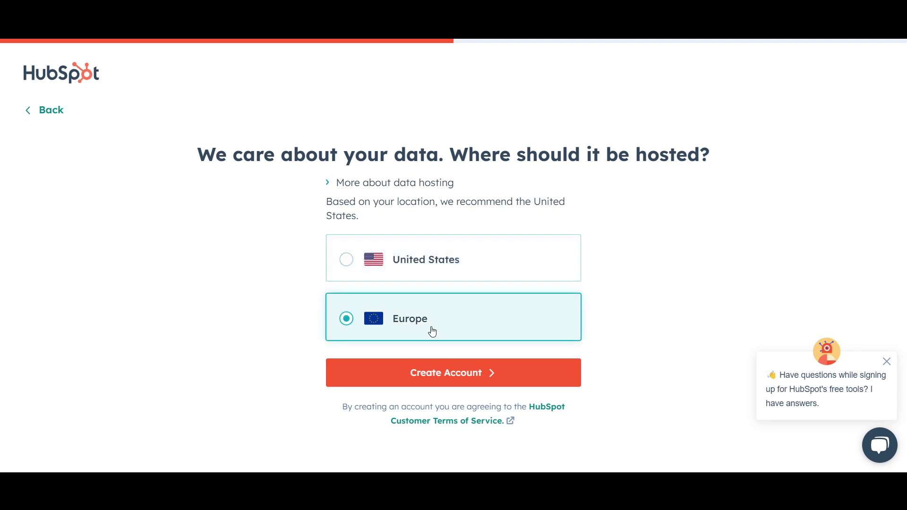
{"action": "left_click", "coordinate": [461, 373]}
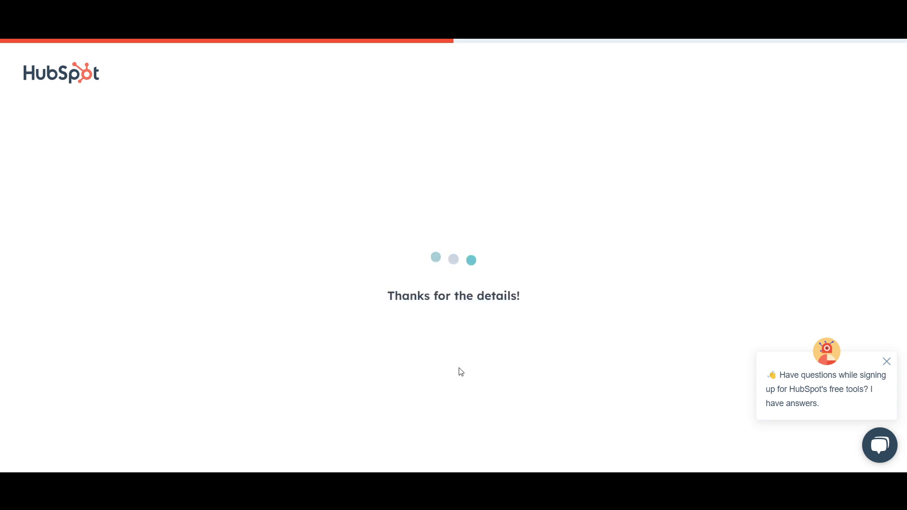
Dismiss the chat popup and choose Grow and manage sales pipeline as the goal.
{"action": "left_click", "coordinate": [886, 361]}
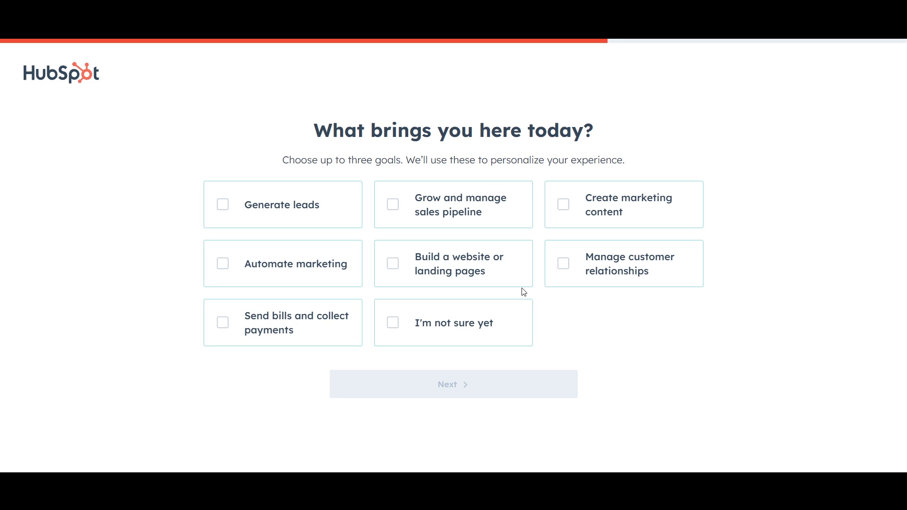
{"action": "left_click", "coordinate": [486, 217]}
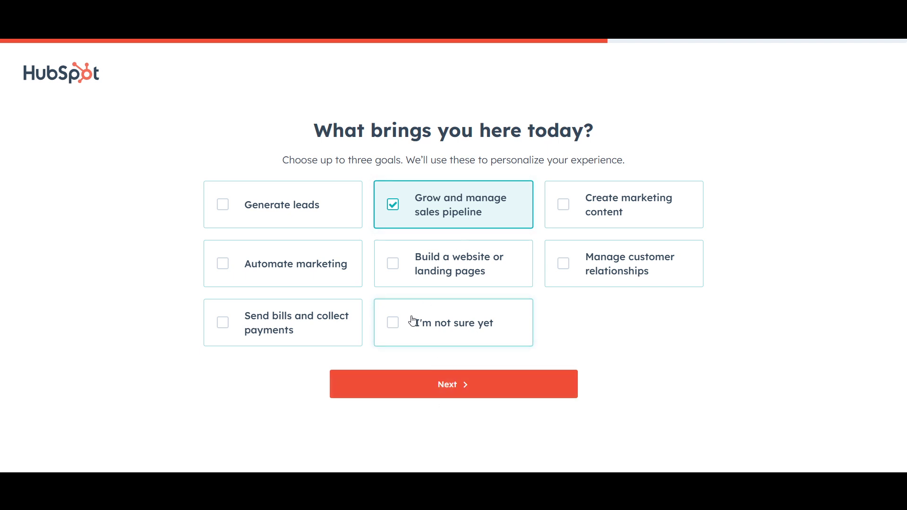
{"action": "left_click", "coordinate": [467, 388]}
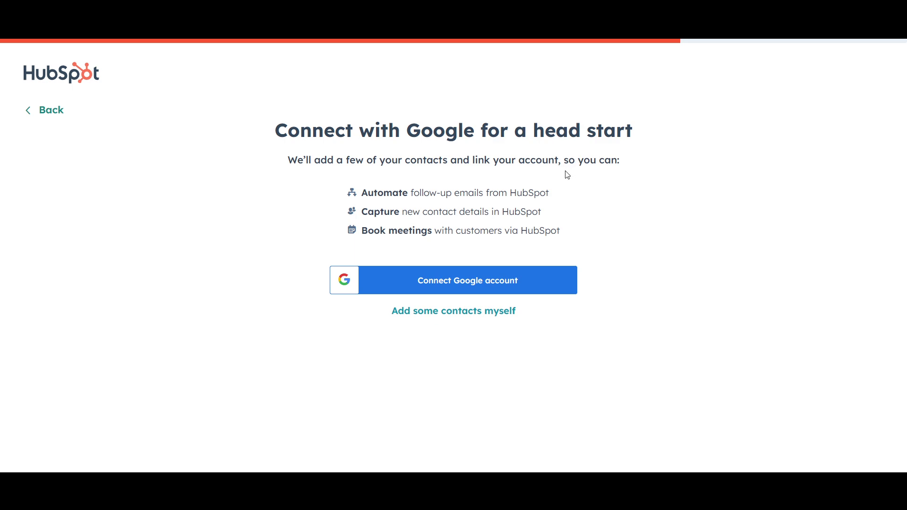
Connect a Google account granting only email access, then choose 'Do this later'.
{"action": "left_click", "coordinate": [479, 293]}
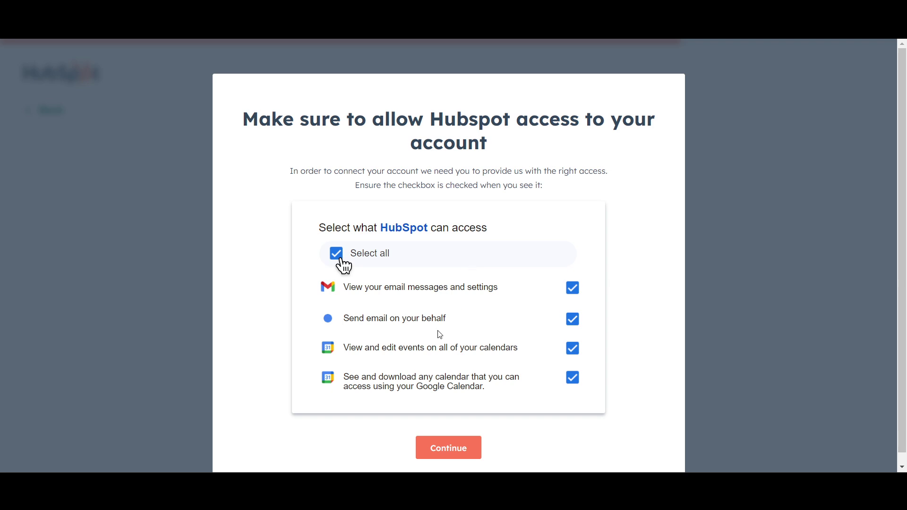
{"action": "left_click", "coordinate": [440, 447]}
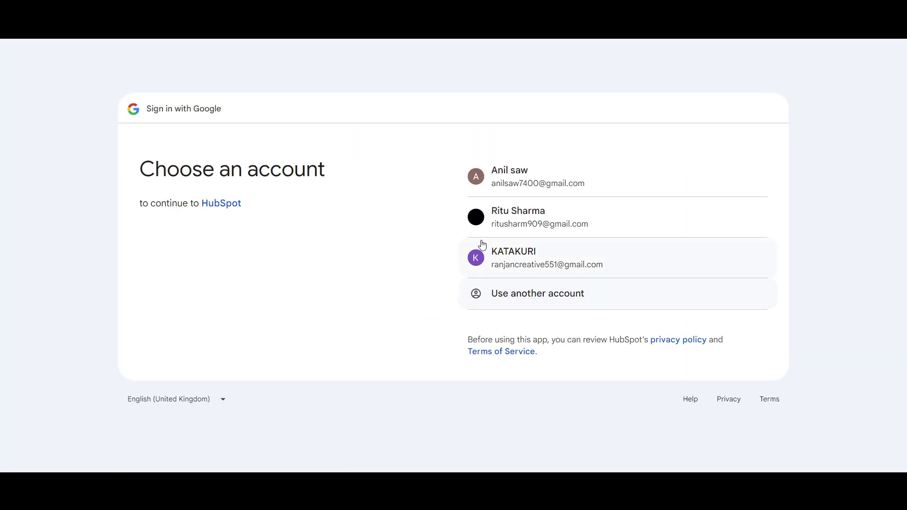
{"action": "left_click", "coordinate": [527, 187]}
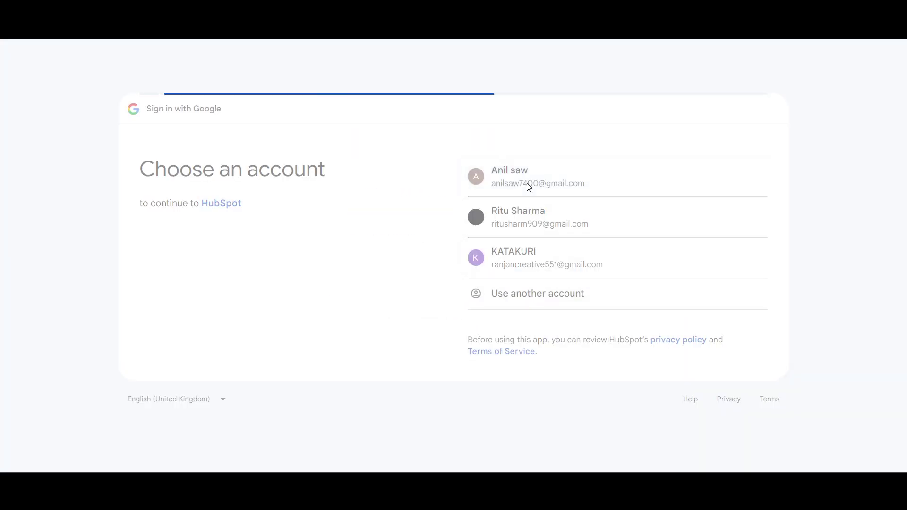
{"action": "left_click", "coordinate": [548, 324]}
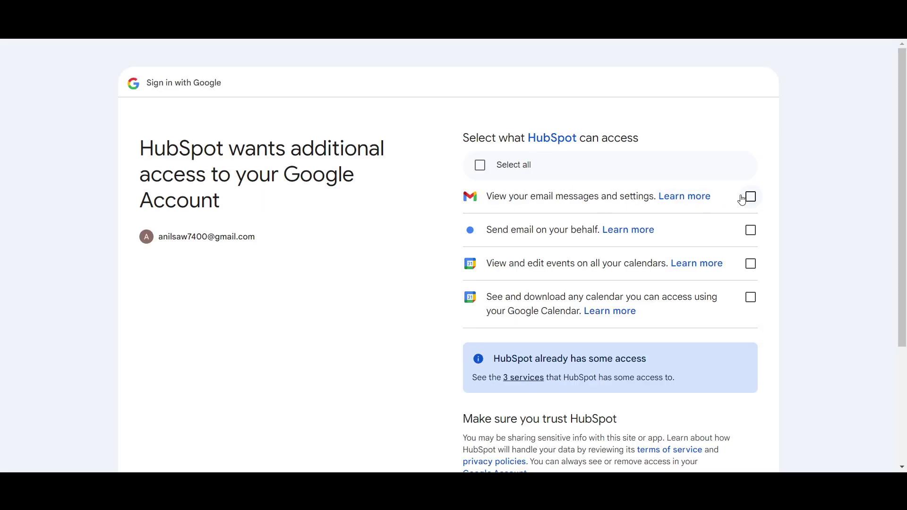
{"action": "left_click", "coordinate": [749, 206]}
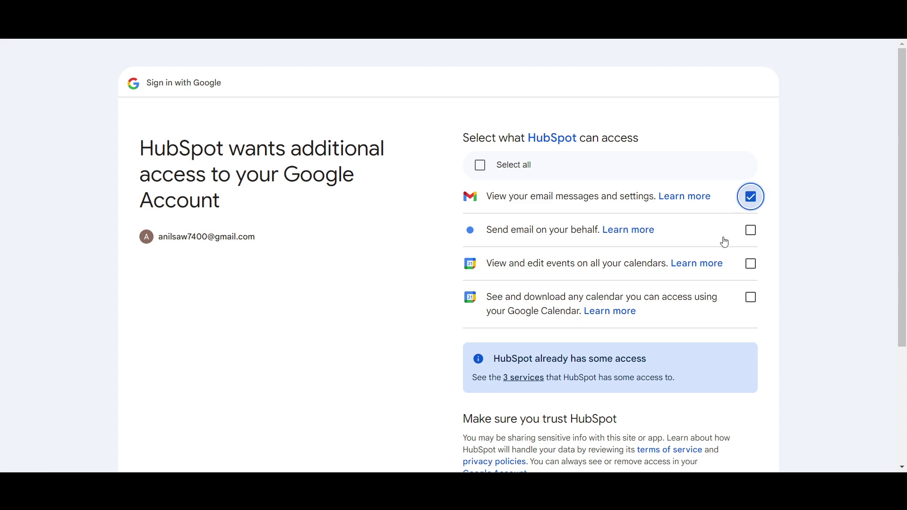
{"action": "scroll", "coordinate": [597, 385], "scroll_direction": "down", "scroll_amount": 4}
{"action": "scroll", "coordinate": [560, 399], "scroll_direction": "up", "scroll_amount": 1}
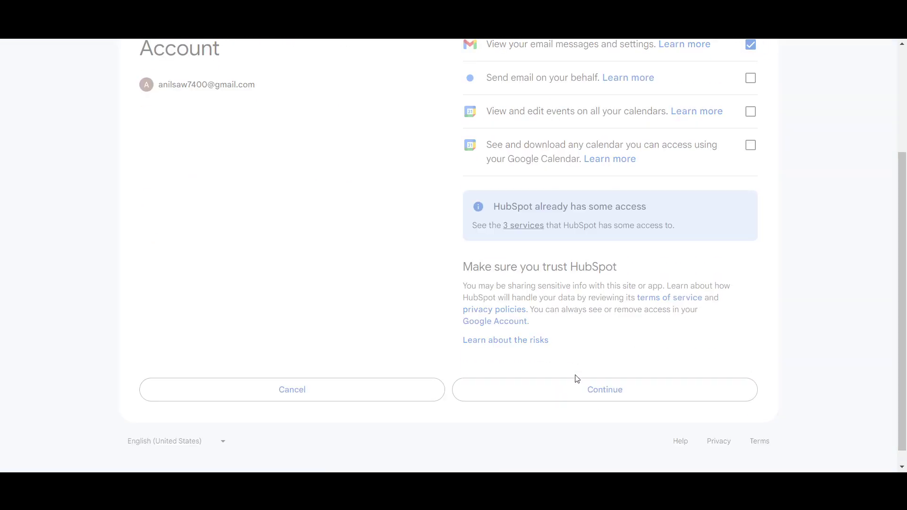
{"action": "left_click", "coordinate": [576, 379]}
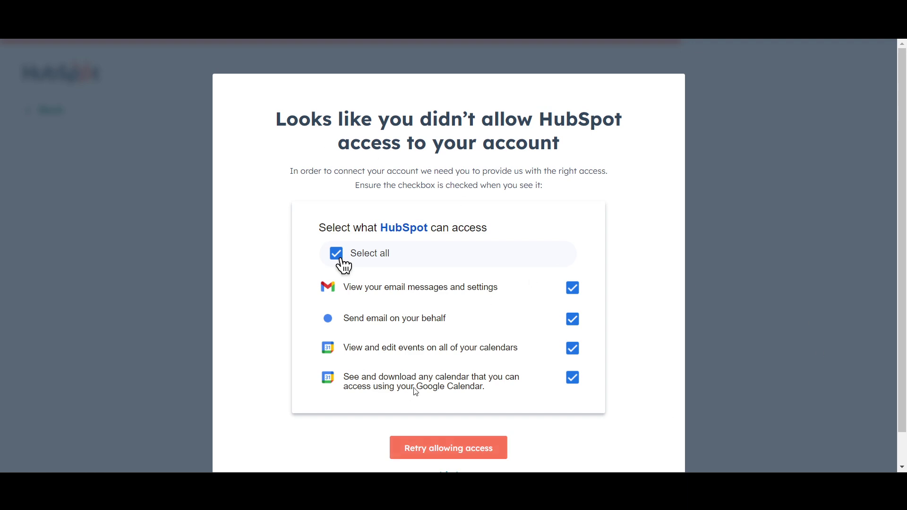
{"action": "left_click", "coordinate": [442, 436]}
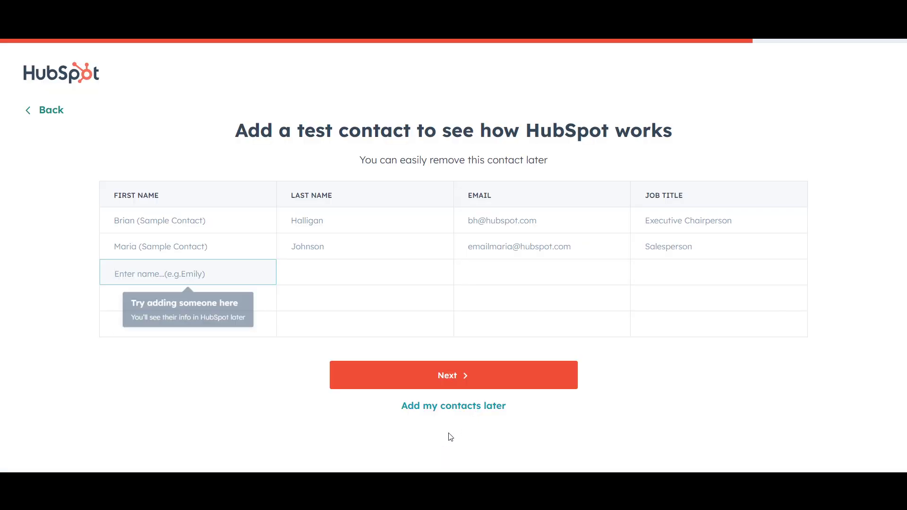
Paste three test contacts with names, emails and job titles into the table and continue.
{"action": "left_click", "coordinate": [191, 223]}
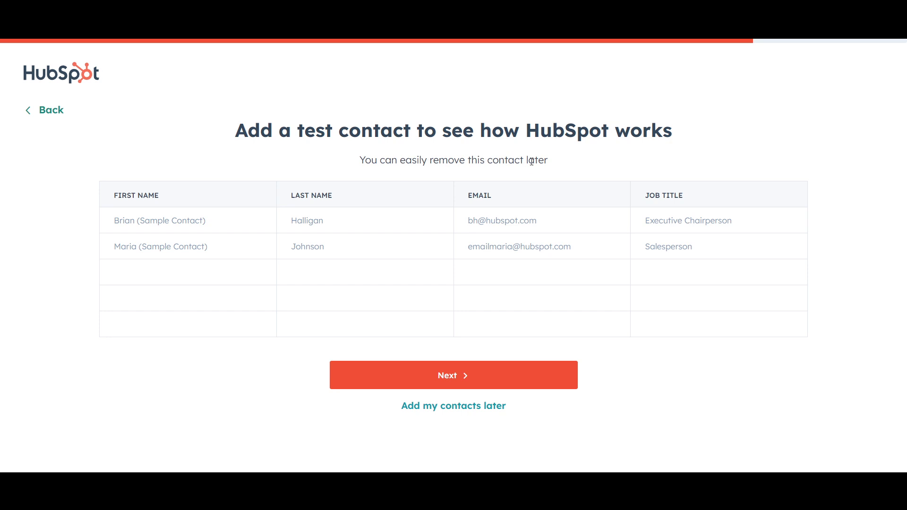
{"action": "left_click", "coordinate": [218, 275]}
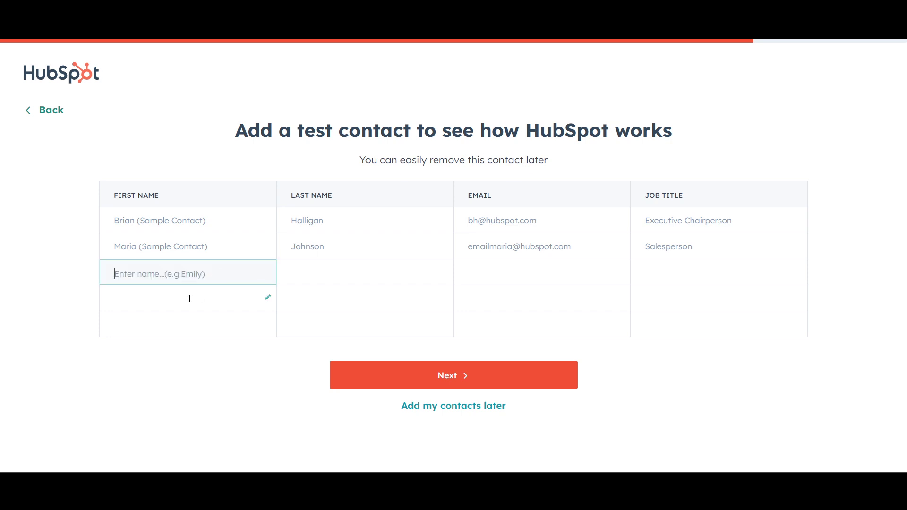
{"action": "key", "text": "ctrl+v"}
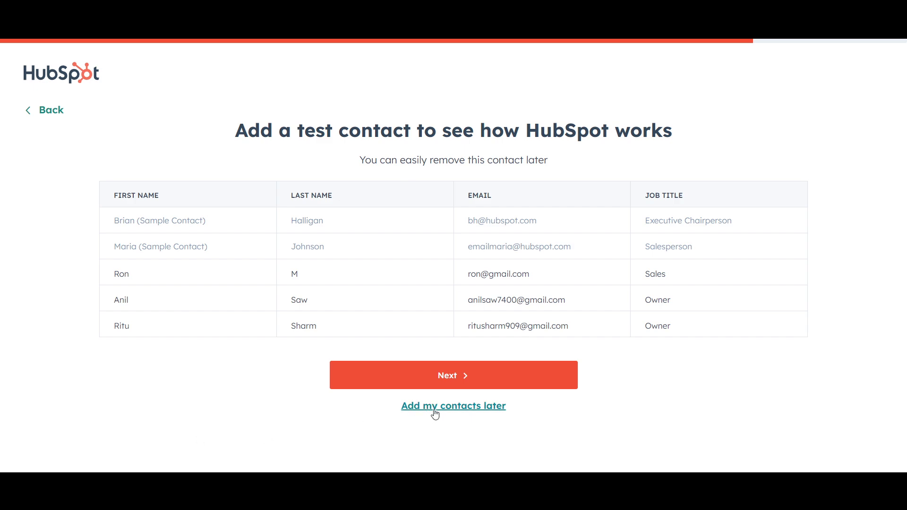
{"action": "left_click", "coordinate": [469, 386]}
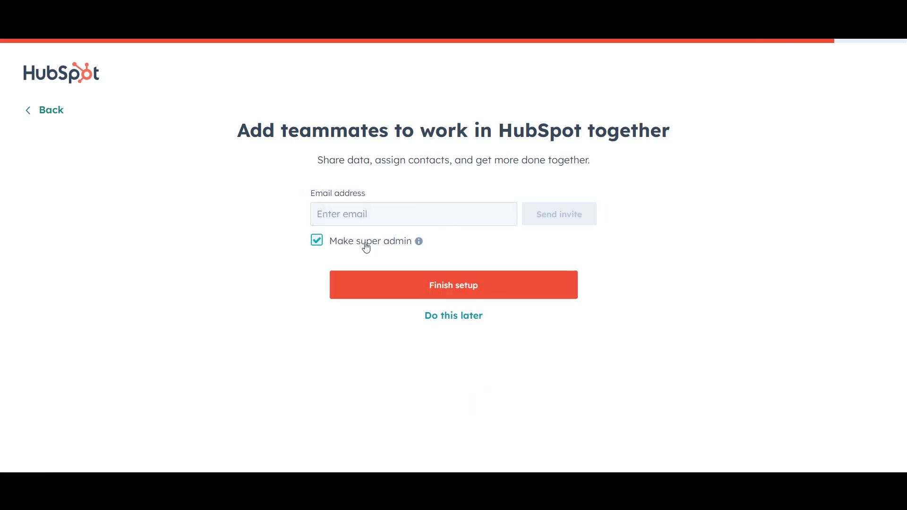
Finish setup without teammates, close the welcome tour at the contacts step, and scroll the Sales guide.
{"action": "left_click", "coordinate": [441, 292]}
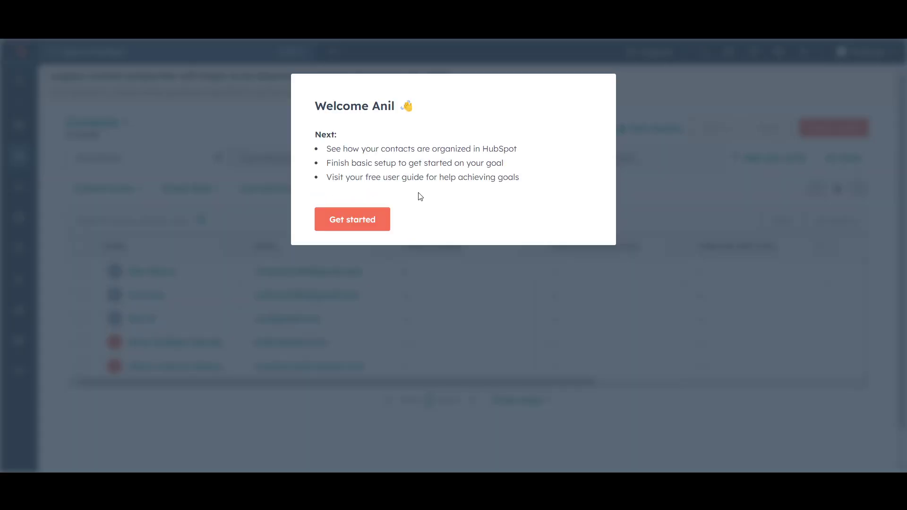
{"action": "left_click", "coordinate": [378, 221]}
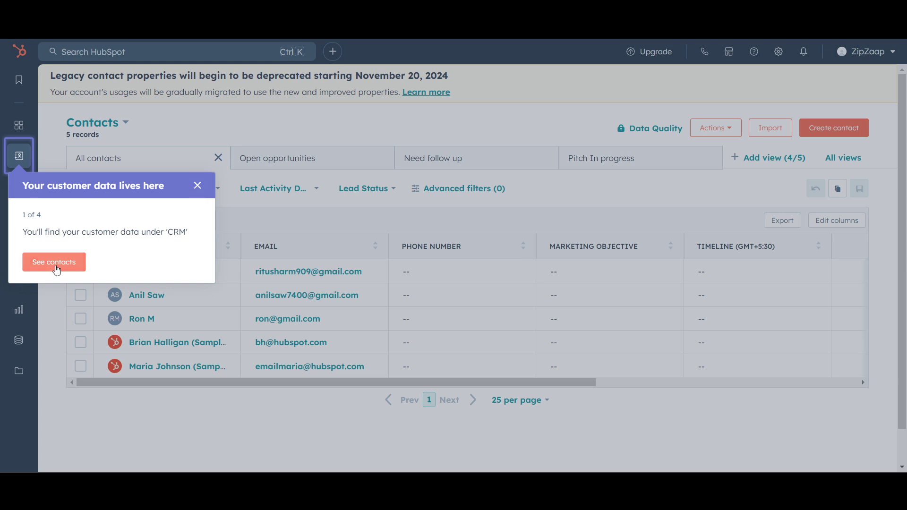
{"action": "left_click", "coordinate": [57, 266]}
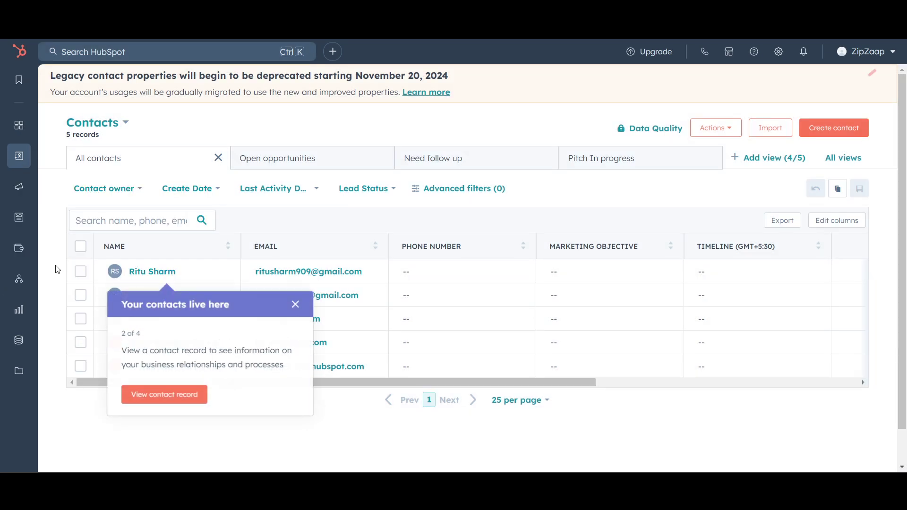
{"action": "left_click", "coordinate": [296, 304]}
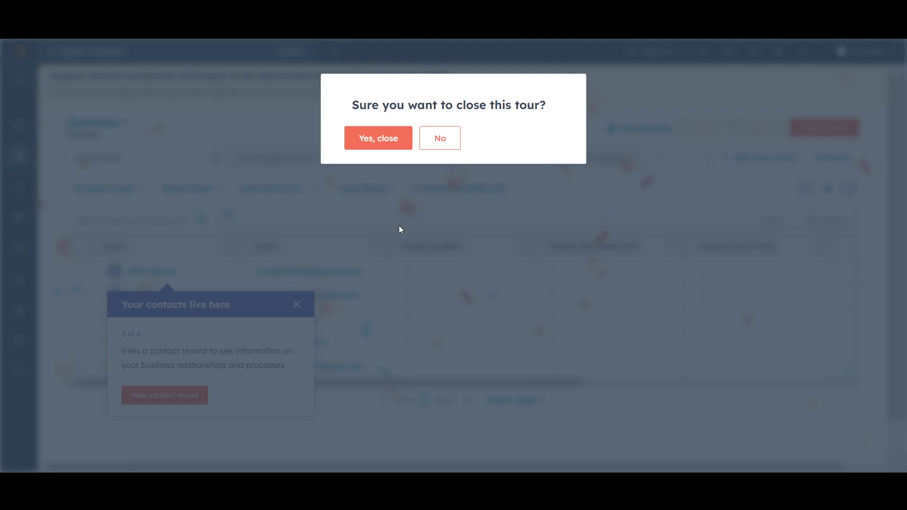
{"action": "left_click", "coordinate": [402, 141]}
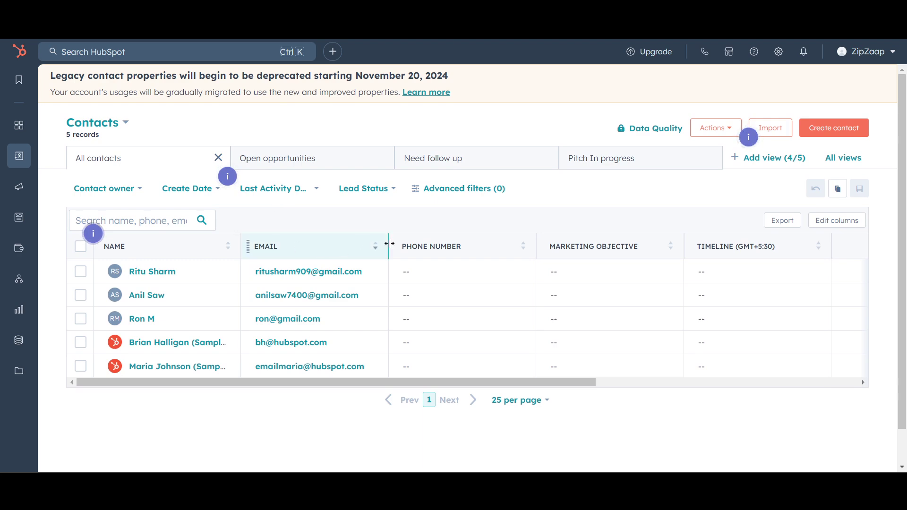
{"action": "scroll", "coordinate": [367, 261], "scroll_direction": "down", "scroll_amount": 1}
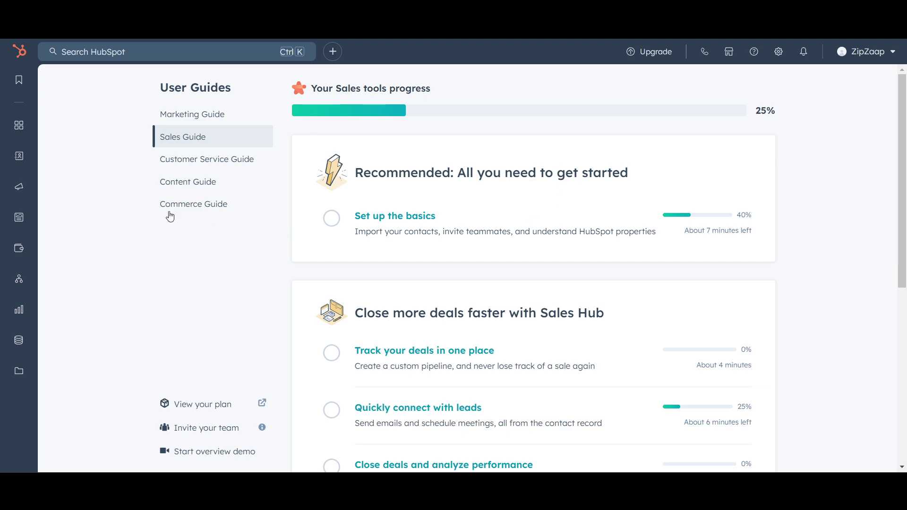
View the Marketing, Sales and Customer Service guides, then go to Workspaces > Help Desk.
{"action": "left_click", "coordinate": [202, 117]}
{"action": "left_click", "coordinate": [208, 142]}
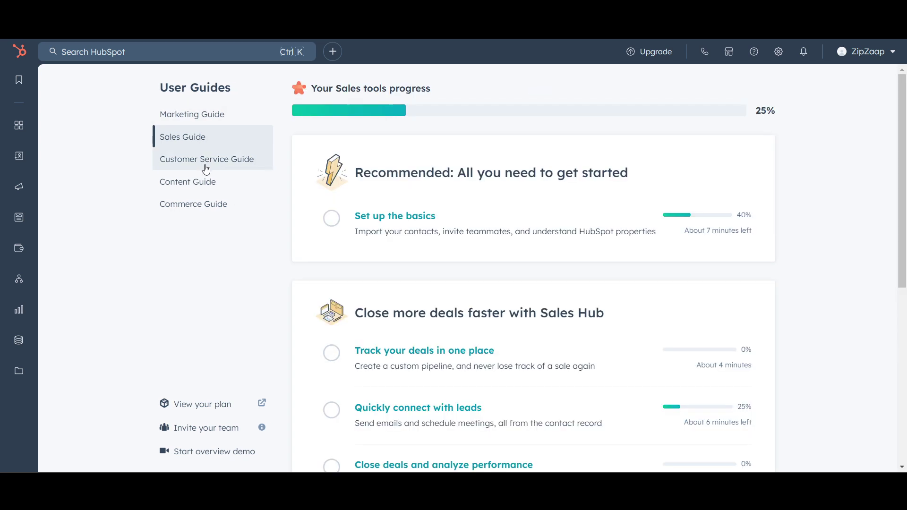
{"action": "left_click", "coordinate": [205, 166]}
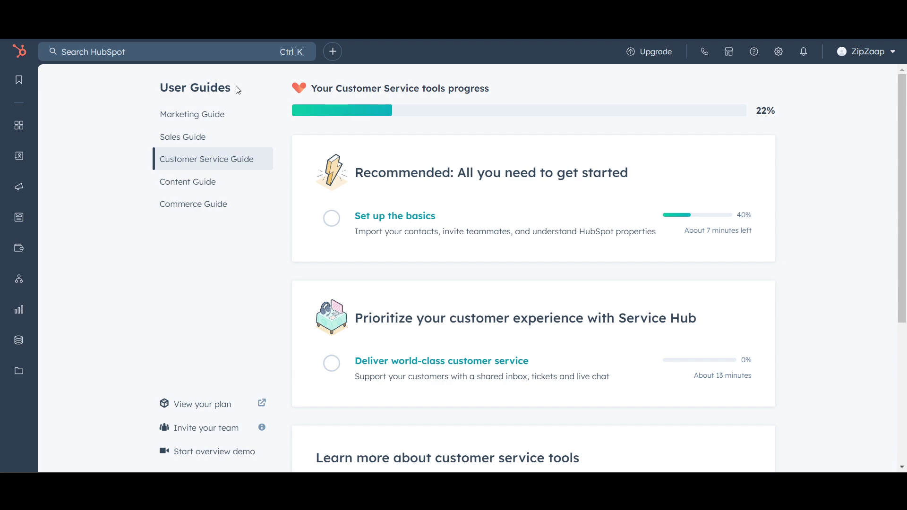
{"action": "mouse_move", "coordinate": [19, 80]}
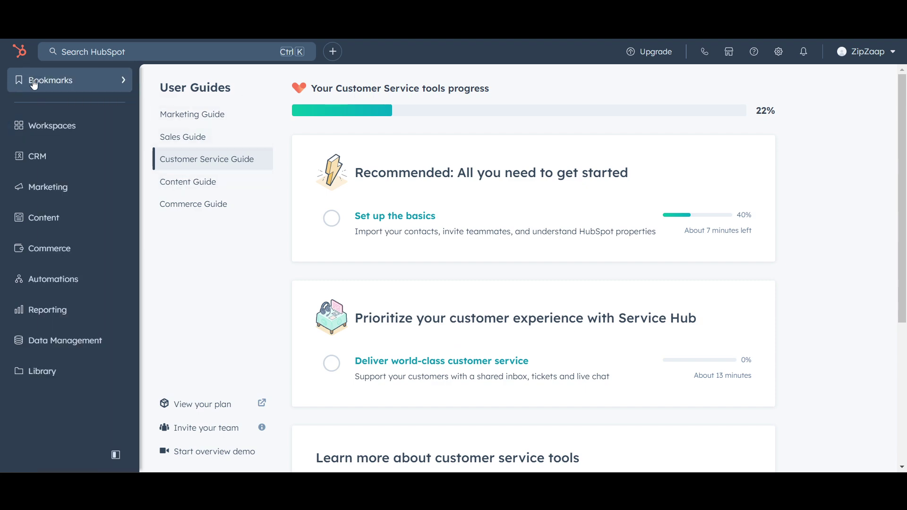
{"action": "mouse_move", "coordinate": [47, 130]}
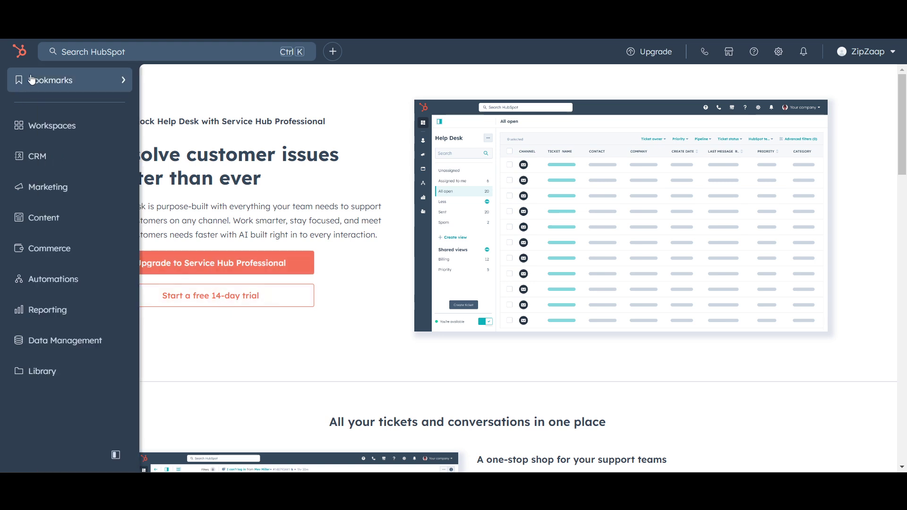
{"action": "mouse_move", "coordinate": [52, 166]}
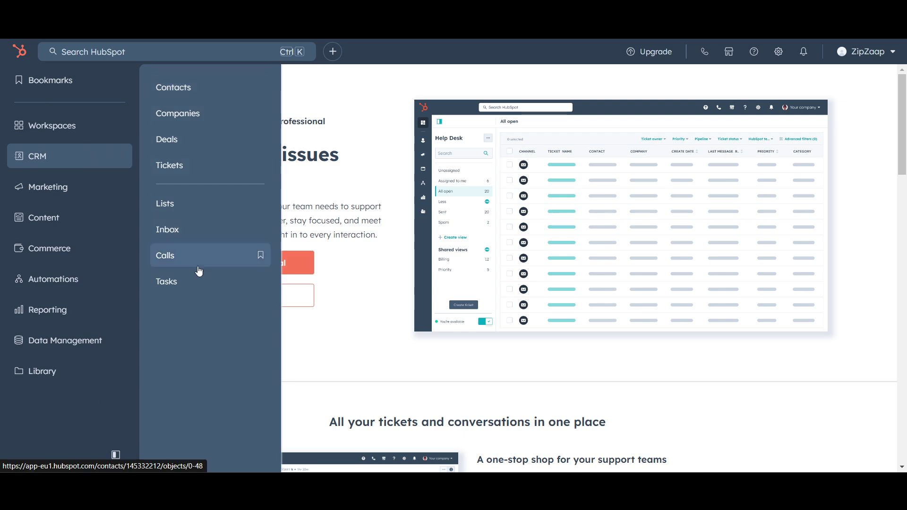
Open the Contacts, Companies, Deals and Tickets lists from the CRM menu, then the Inbox.
{"action": "left_click", "coordinate": [190, 85]}
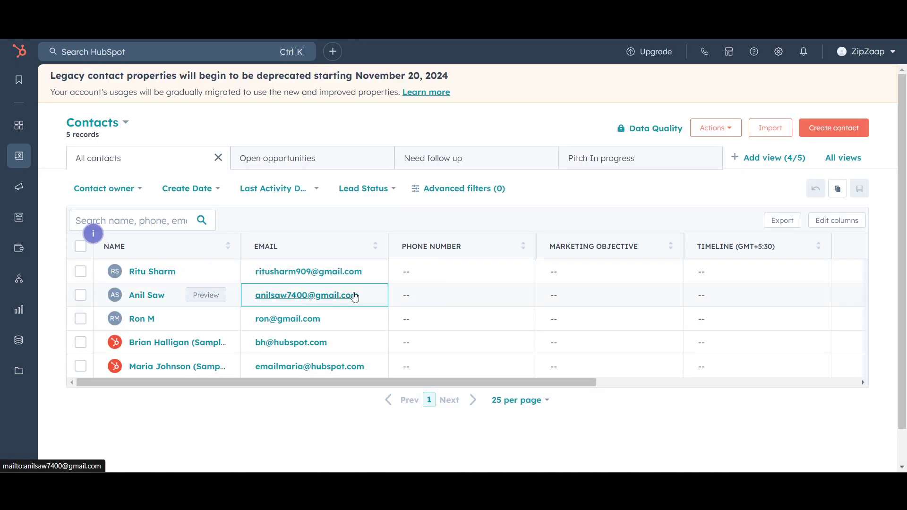
{"action": "mouse_move", "coordinate": [26, 175]}
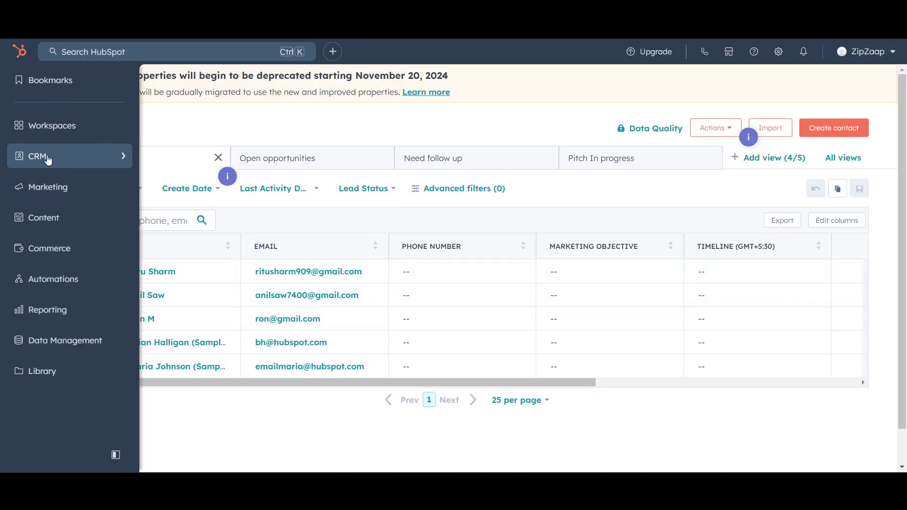
{"action": "mouse_move", "coordinate": [51, 161]}
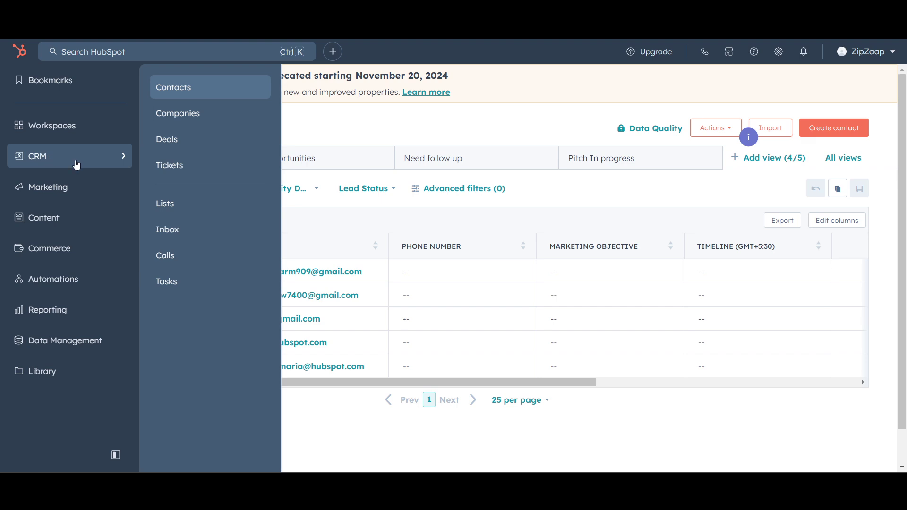
{"action": "left_click", "coordinate": [209, 113]}
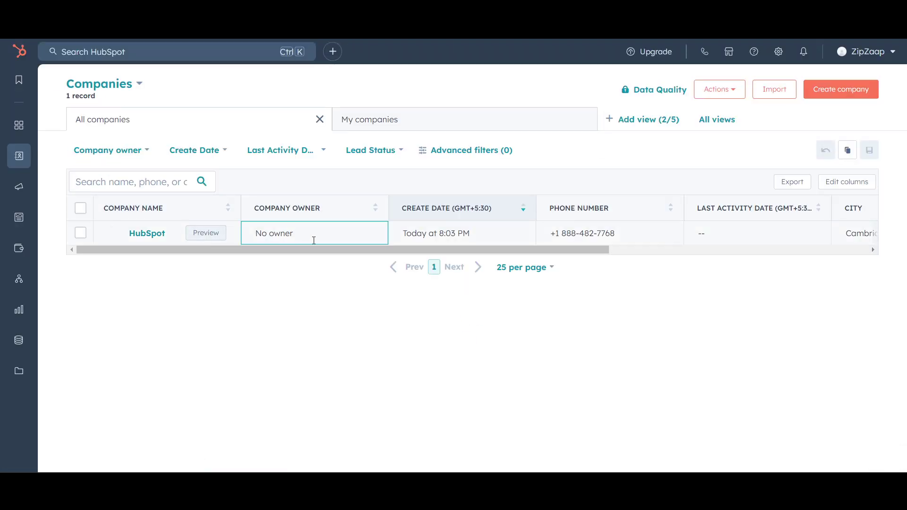
{"action": "mouse_move", "coordinate": [2, 170]}
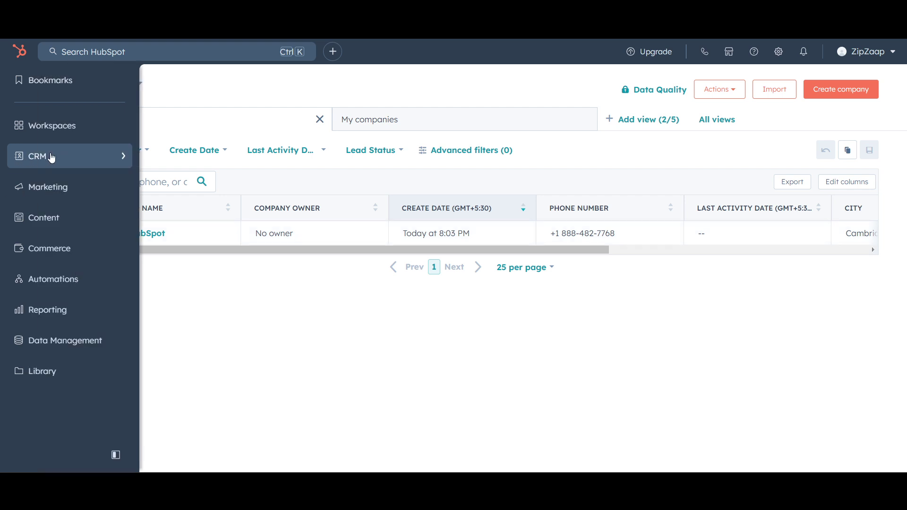
{"action": "mouse_move", "coordinate": [51, 156]}
{"action": "left_click", "coordinate": [216, 152]}
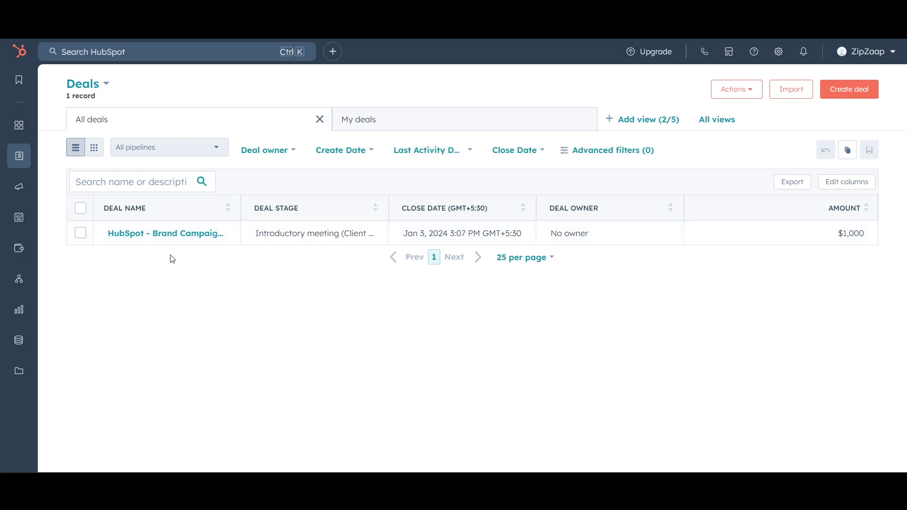
{"action": "mouse_move", "coordinate": [5, 156]}
{"action": "mouse_move", "coordinate": [106, 156]}
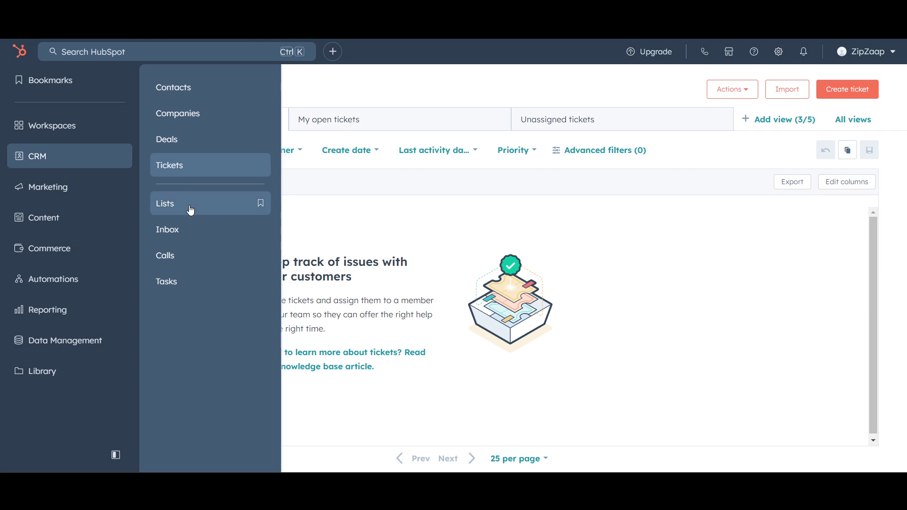
{"action": "left_click", "coordinate": [182, 237]}
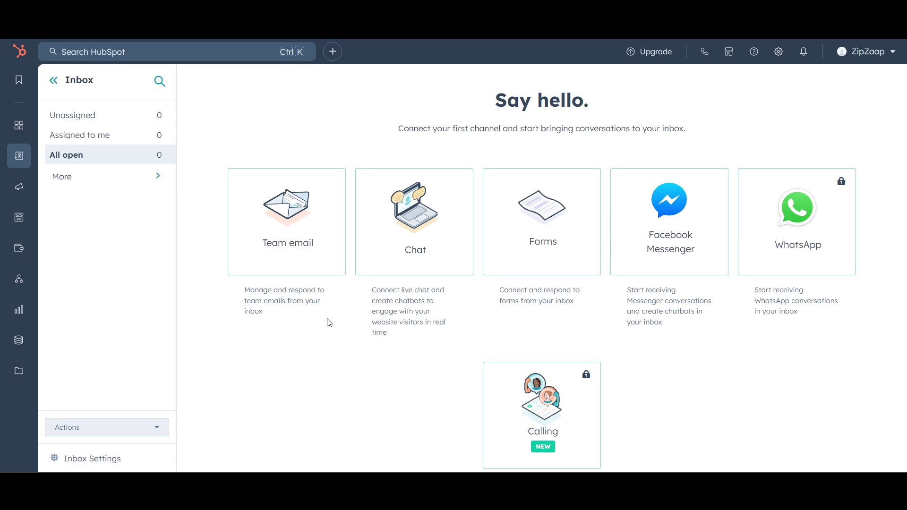
Open Marketing > Campaigns, then start and abandon an email to sales via Talk to Sales.
{"action": "mouse_move", "coordinate": [21, 188]}
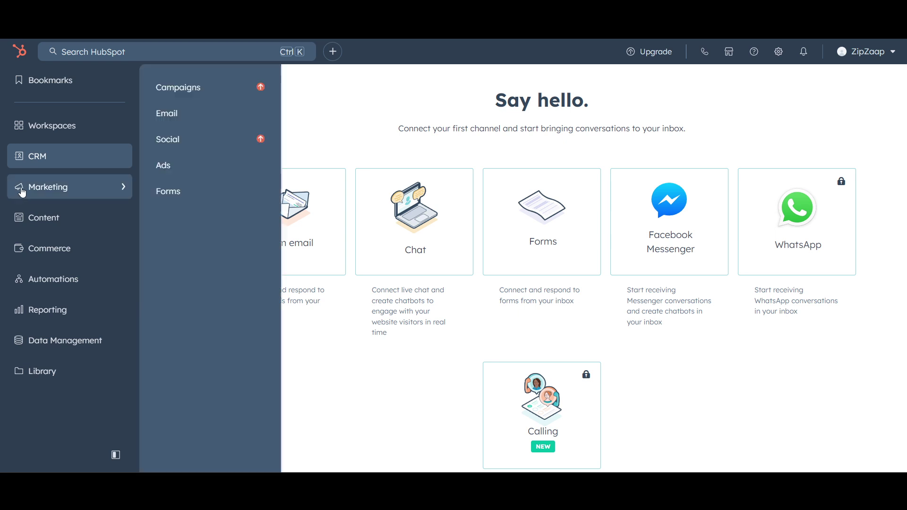
{"action": "left_click", "coordinate": [200, 87]}
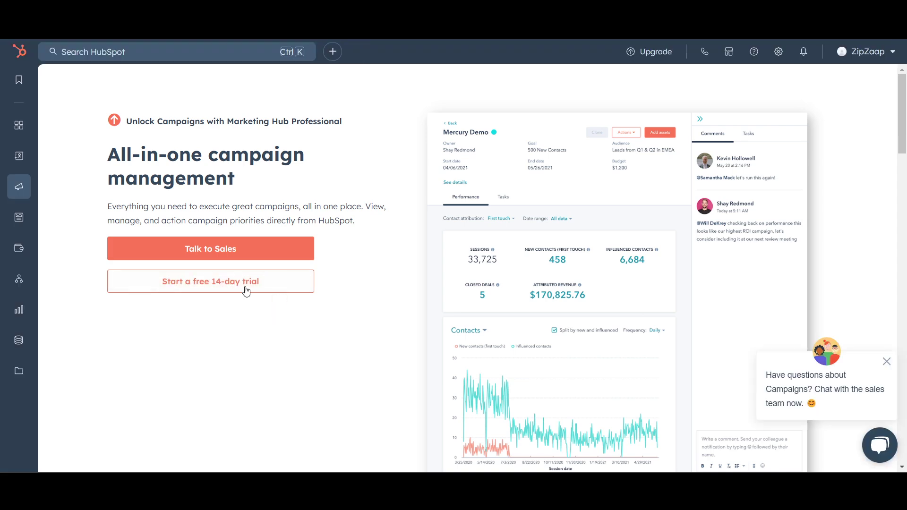
{"action": "left_click", "coordinate": [237, 254]}
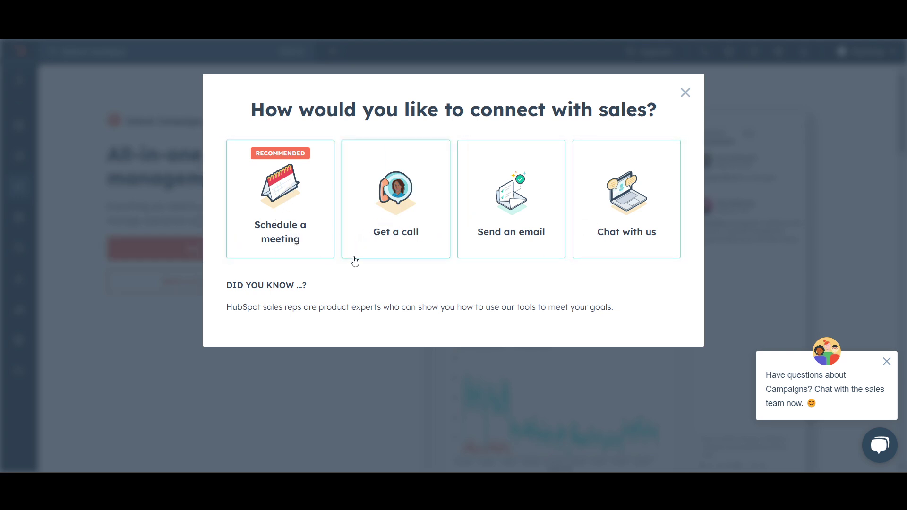
{"action": "left_click", "coordinate": [501, 198]}
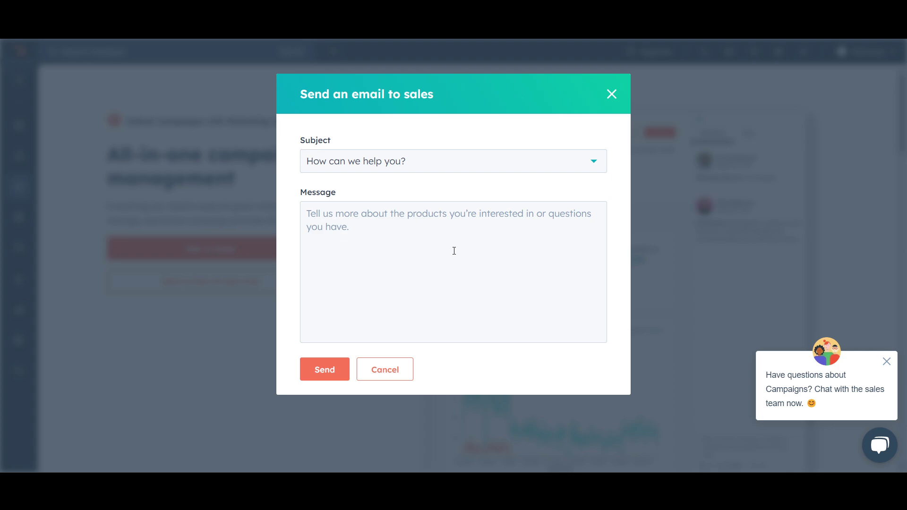
{"action": "left_click", "coordinate": [321, 363]}
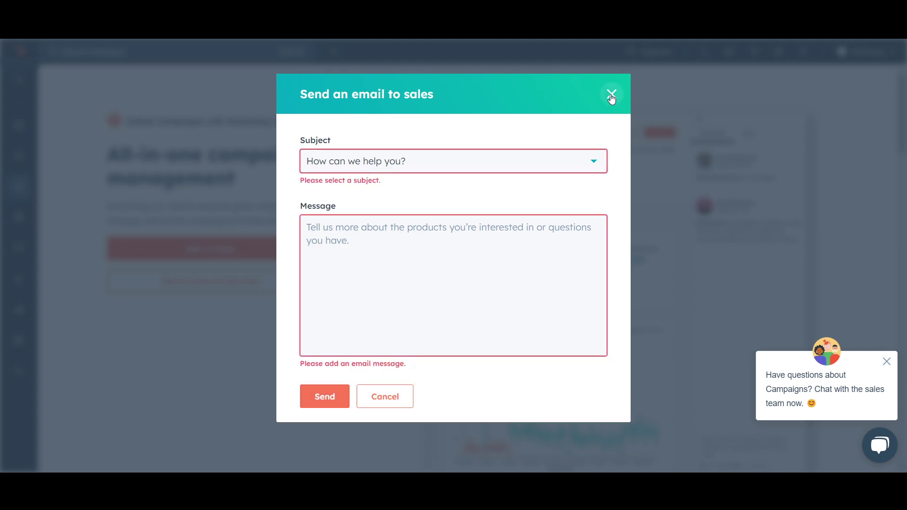
{"action": "left_click", "coordinate": [611, 94]}
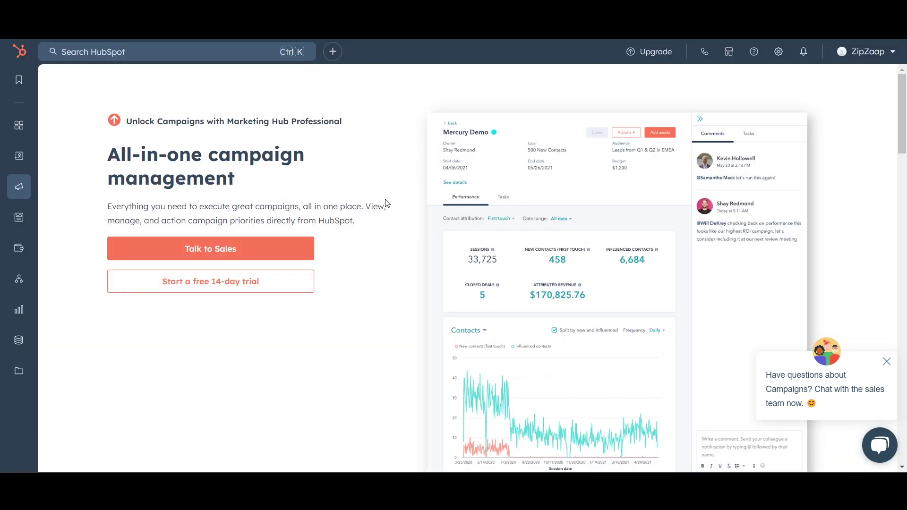
Open Marketing > Ads, dismiss the AI assistant notice, and begin connecting ad accounts.
{"action": "mouse_move", "coordinate": [123, 181]}
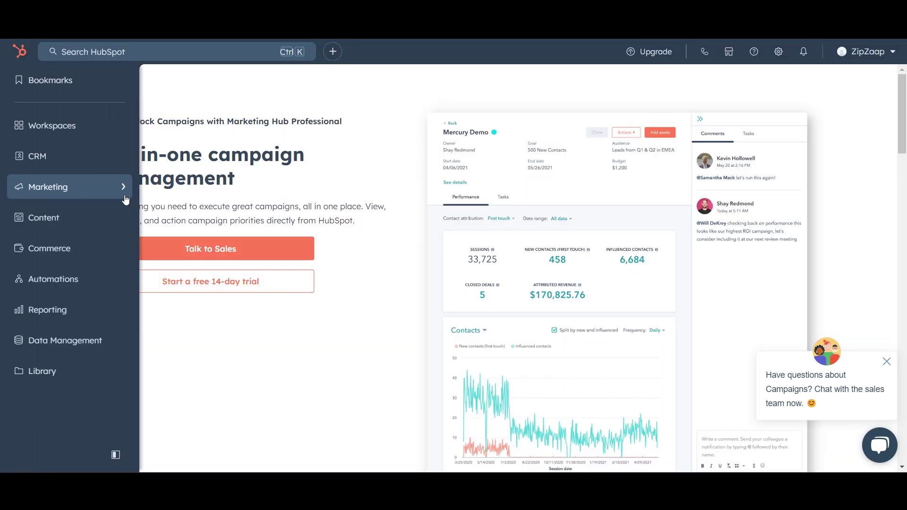
{"action": "mouse_move", "coordinate": [125, 197]}
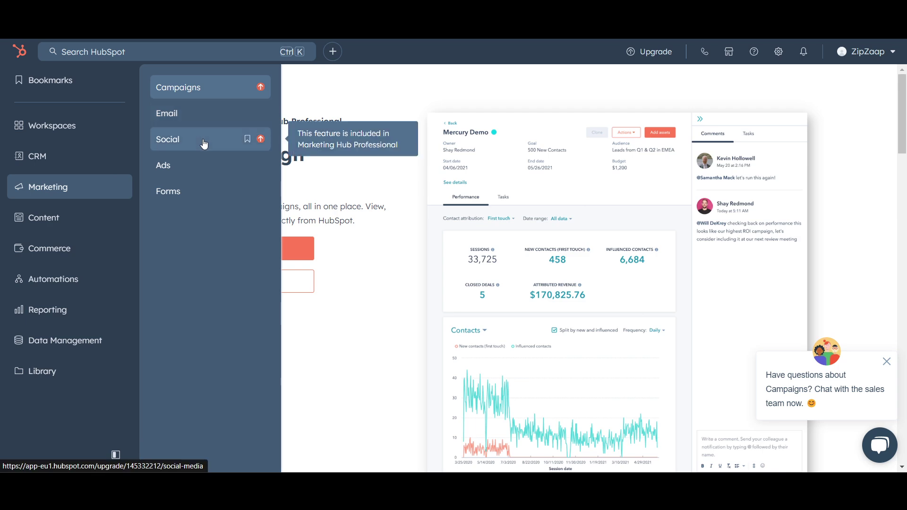
{"action": "left_click", "coordinate": [184, 174]}
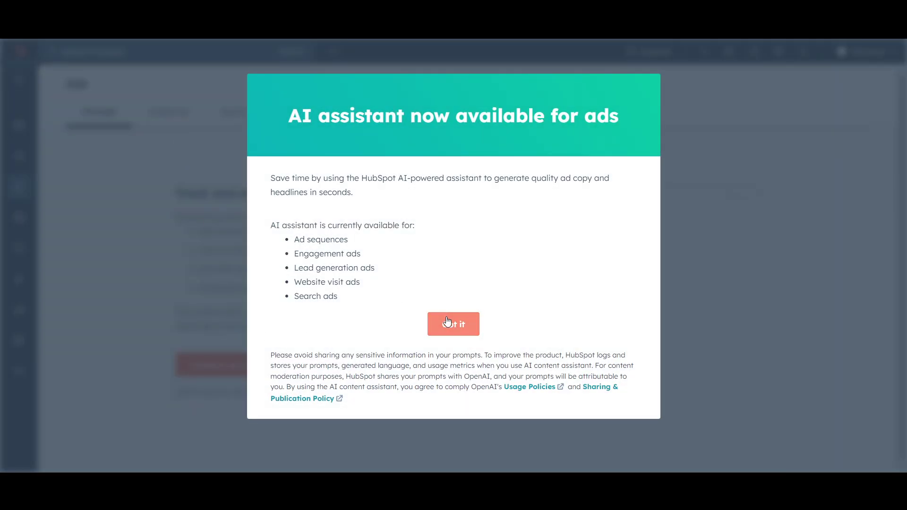
{"action": "scroll", "coordinate": [562, 331], "scroll_direction": "down", "scroll_amount": 2}
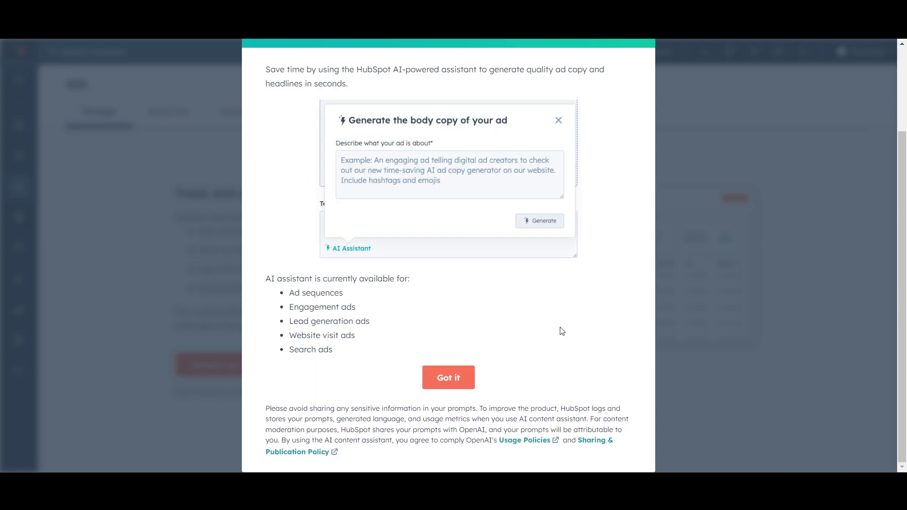
{"action": "left_click", "coordinate": [450, 376]}
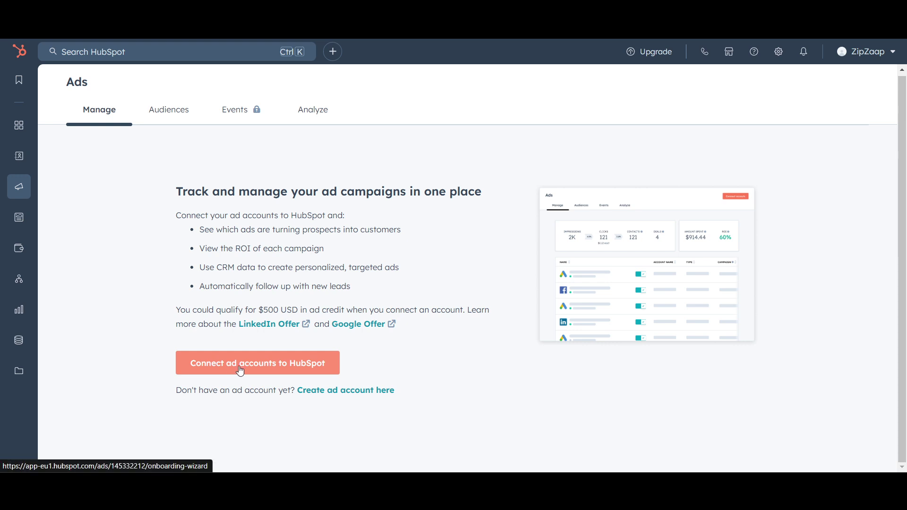
{"action": "left_click", "coordinate": [286, 365]}
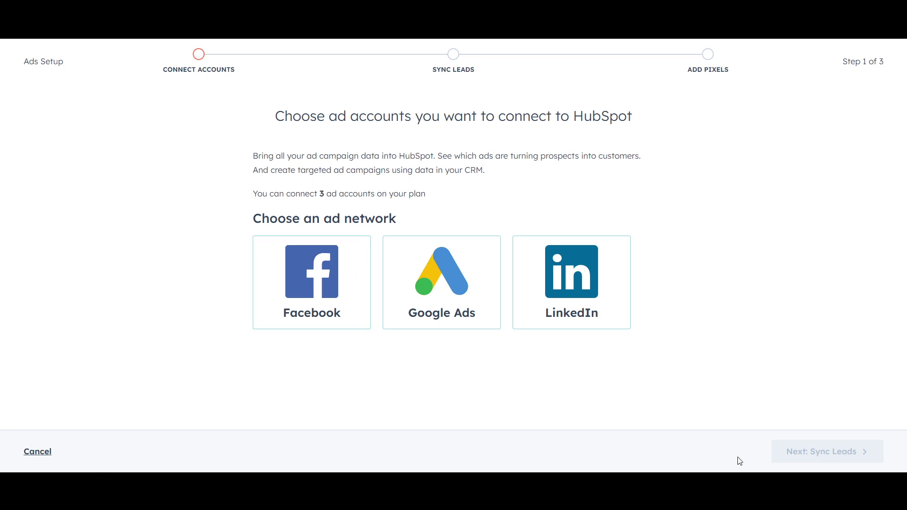
Try connecting Google Ads, then dismiss the Google account sign-in popup.
{"action": "left_click", "coordinate": [452, 292]}
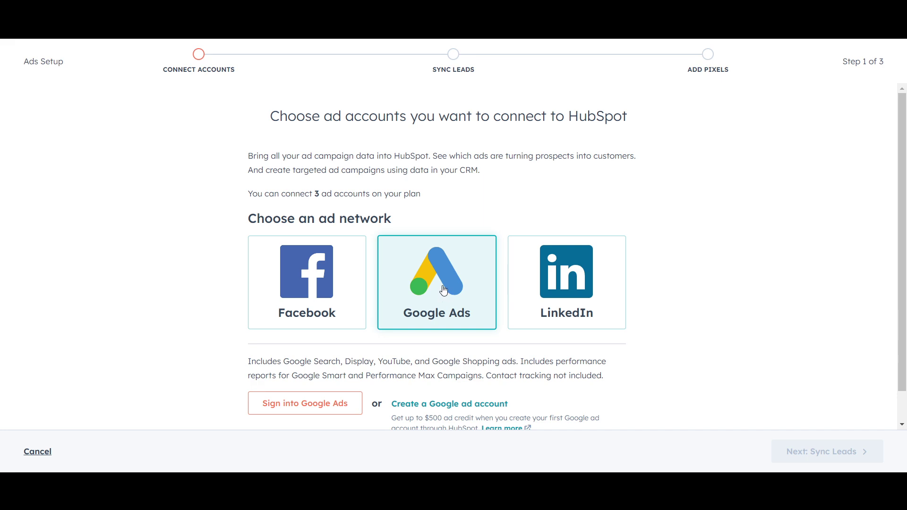
{"action": "left_click", "coordinate": [315, 412]}
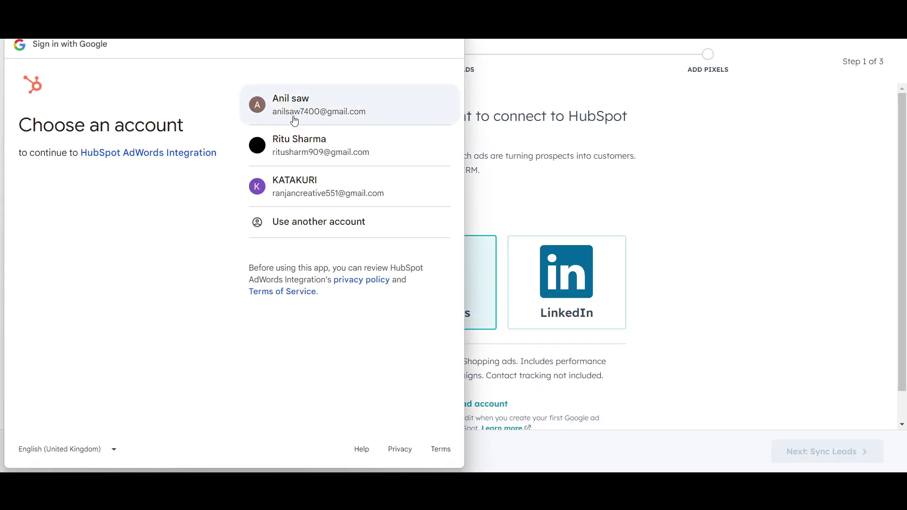
{"action": "key", "text": "ctrl+w"}
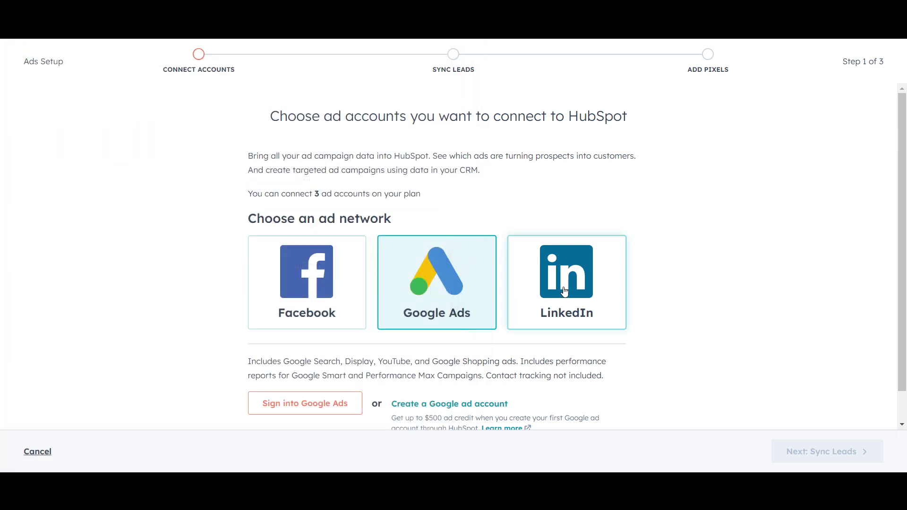
Look over the LinkedIn ad credit offer and the Facebook option, then cancel ad setup.
{"action": "left_click", "coordinate": [597, 288]}
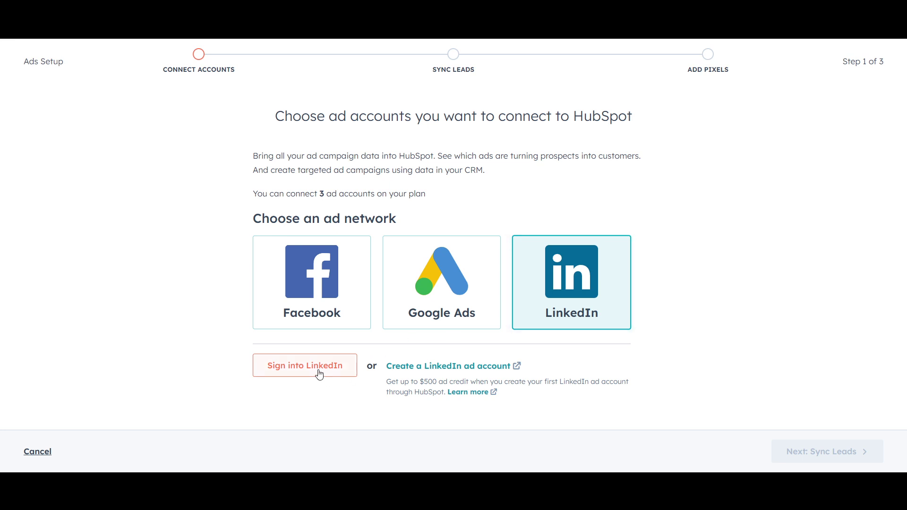
{"action": "left_click_drag", "start_coordinate": [387, 378], "coordinate": [480, 393]}
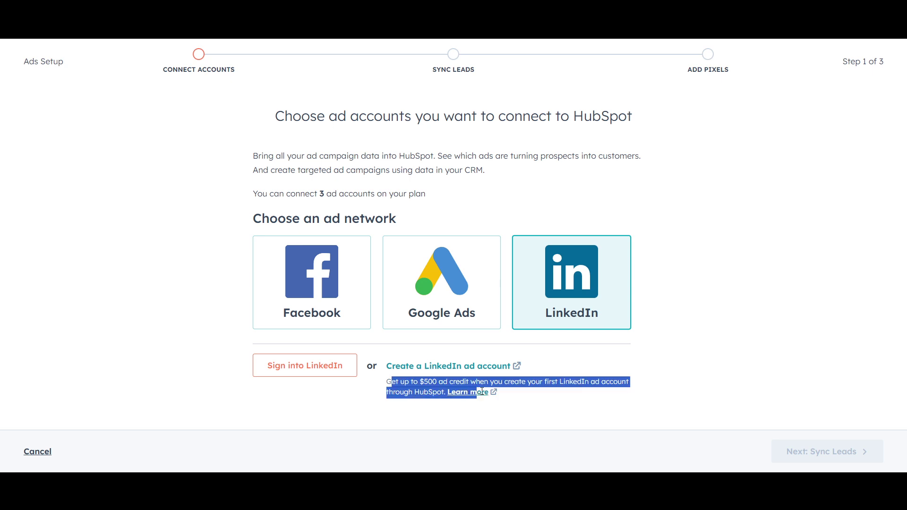
{"action": "left_click", "coordinate": [577, 396]}
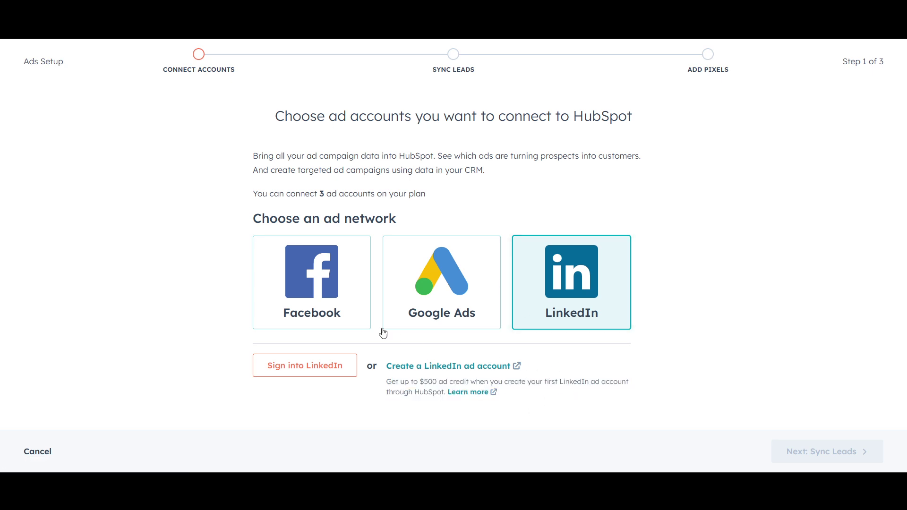
{"action": "left_click", "coordinate": [320, 291]}
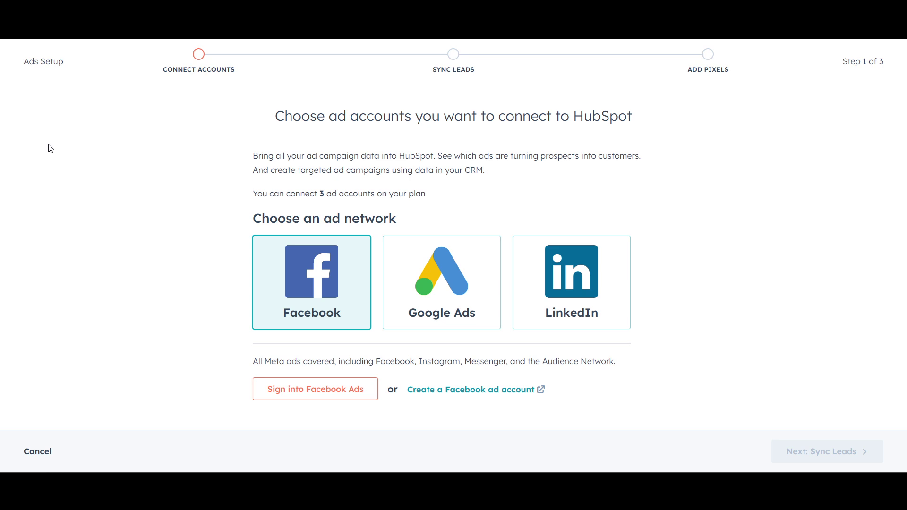
{"action": "left_click", "coordinate": [37, 453]}
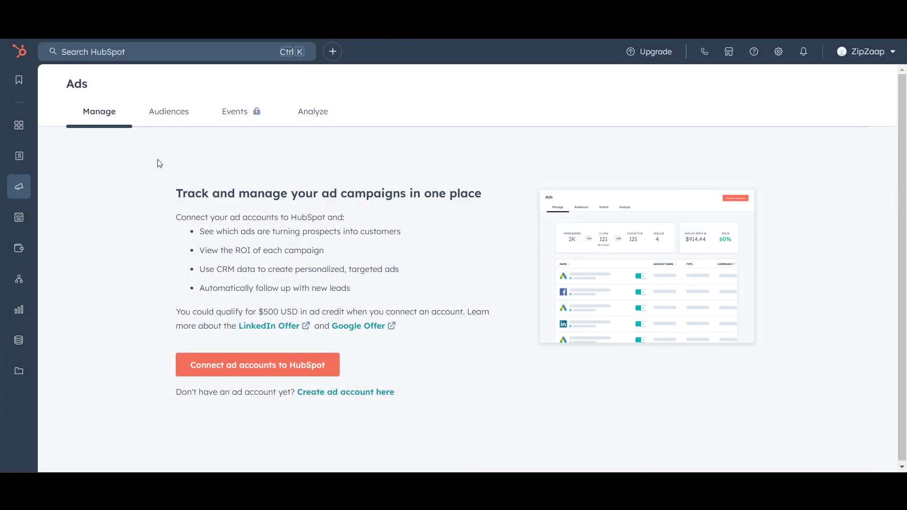
{"action": "mouse_move", "coordinate": [19, 149]}
Go to the Website Pages area under Content.
{"action": "mouse_move", "coordinate": [34, 219]}
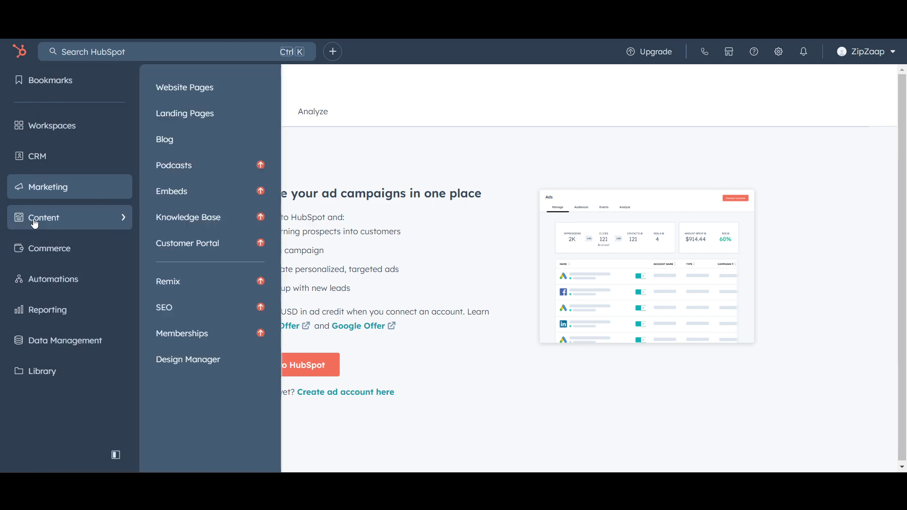
{"action": "left_click", "coordinate": [206, 87]}
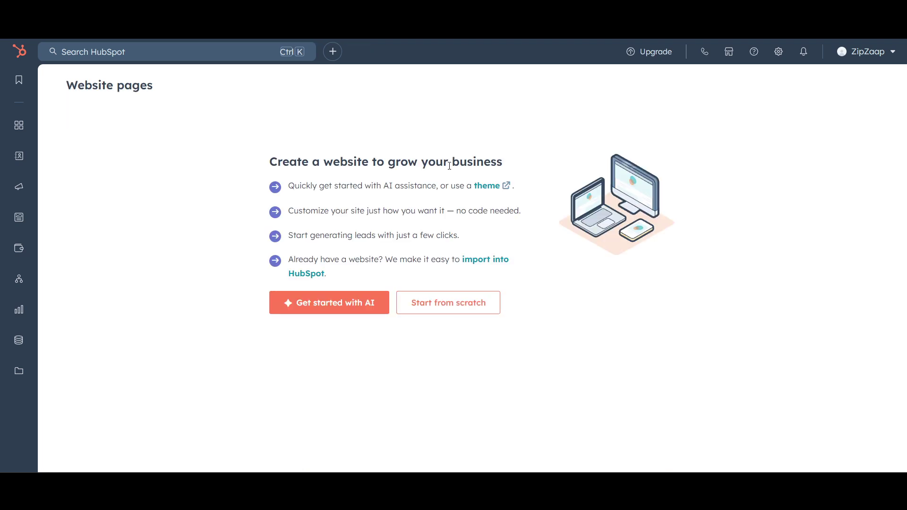
{"action": "mouse_move", "coordinate": [36, 228]}
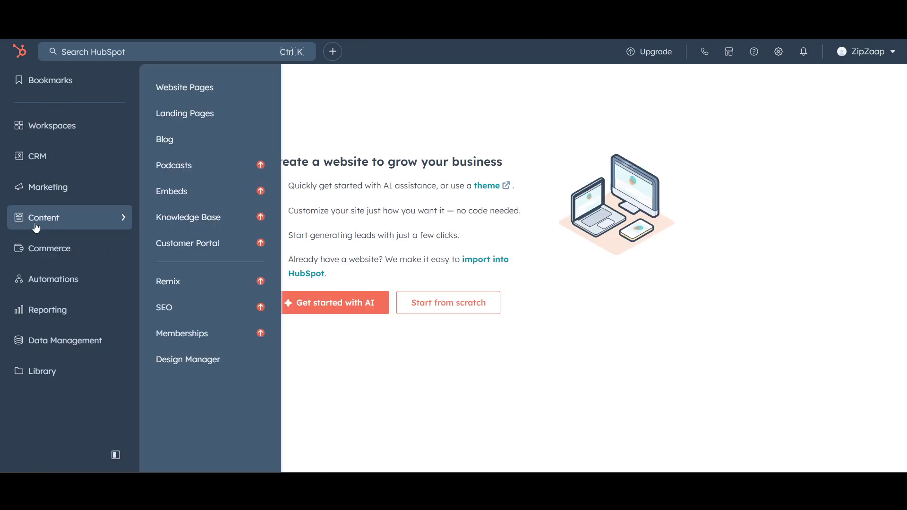
{"action": "left_click", "coordinate": [197, 98]}
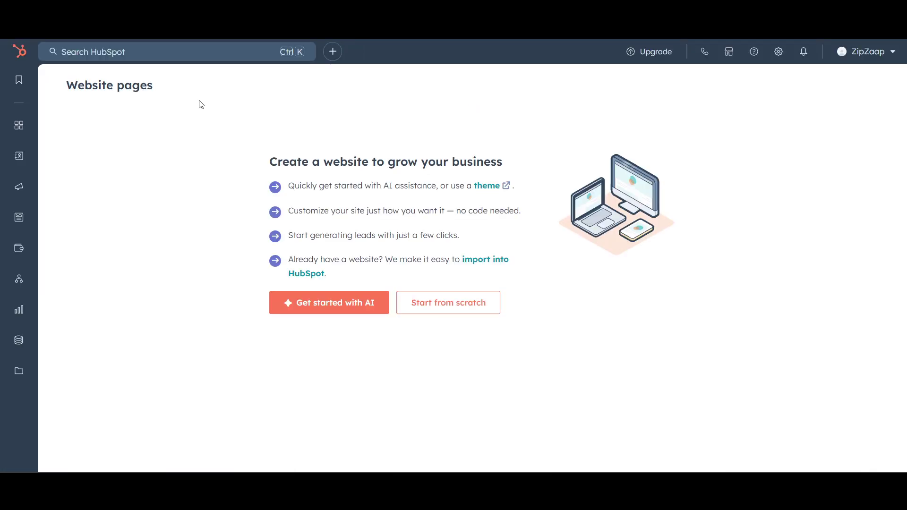
Open the Commerce overview about billing and payments integrated into the CRM.
{"action": "mouse_move", "coordinate": [28, 213]}
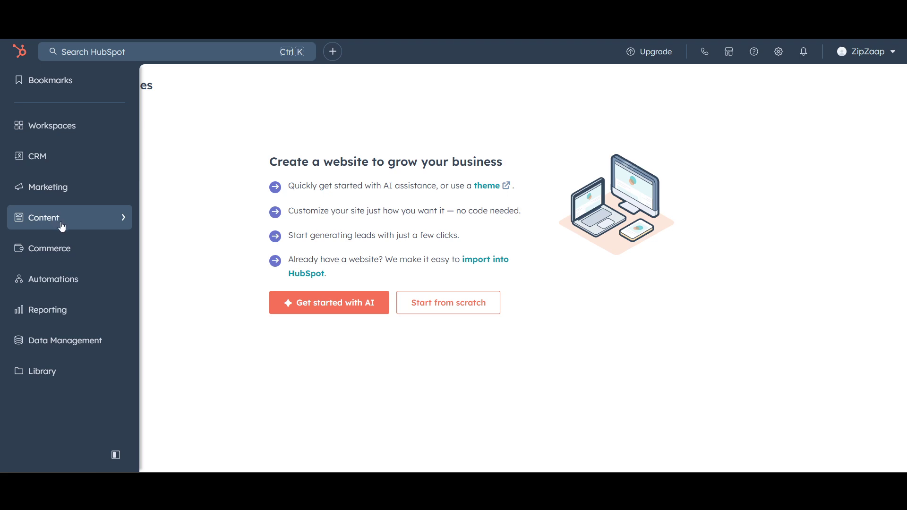
{"action": "mouse_move", "coordinate": [56, 222]}
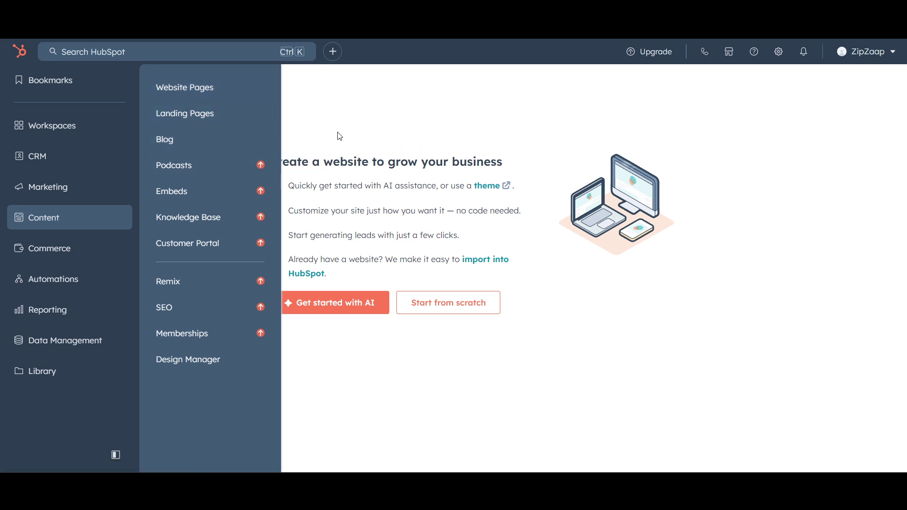
{"action": "mouse_move", "coordinate": [16, 265]}
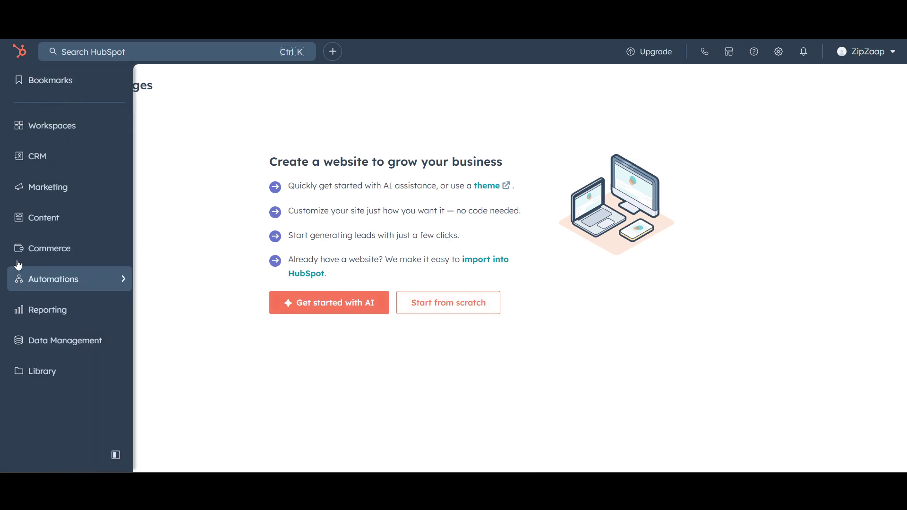
{"action": "mouse_move", "coordinate": [66, 252]}
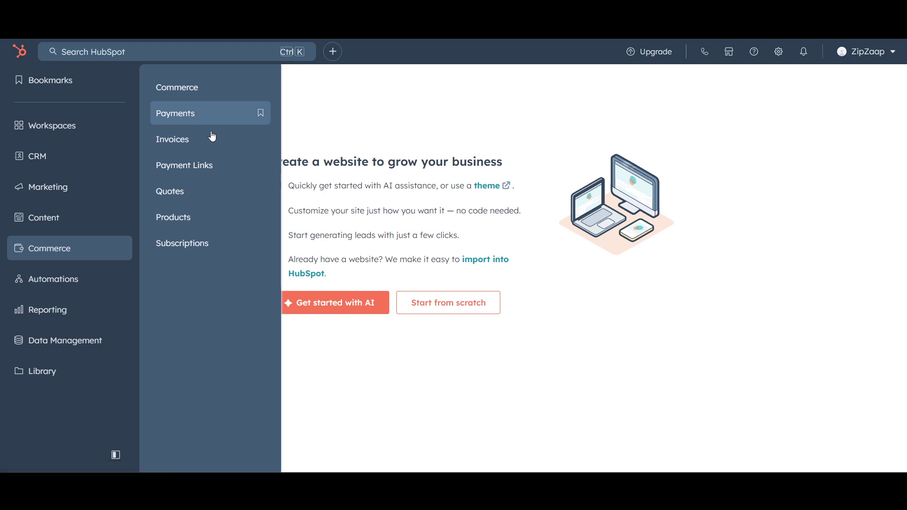
{"action": "left_click", "coordinate": [202, 156]}
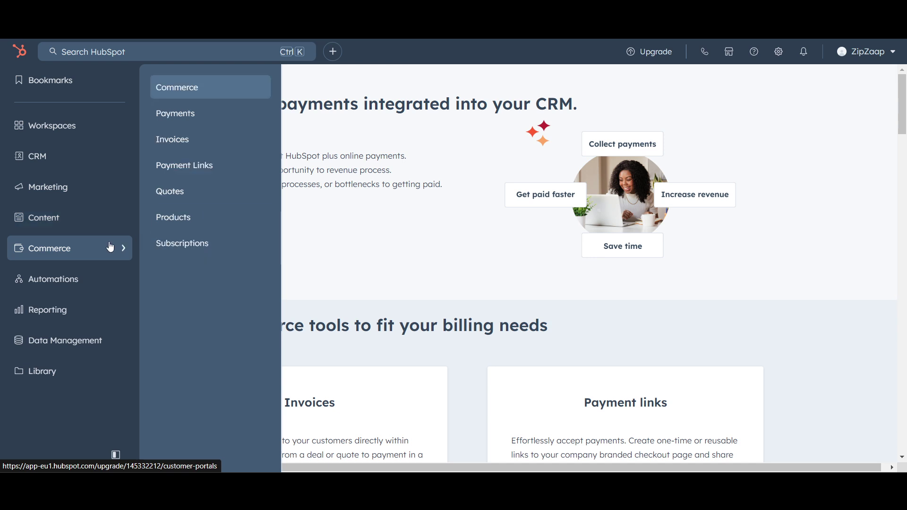
{"action": "mouse_move", "coordinate": [45, 287]}
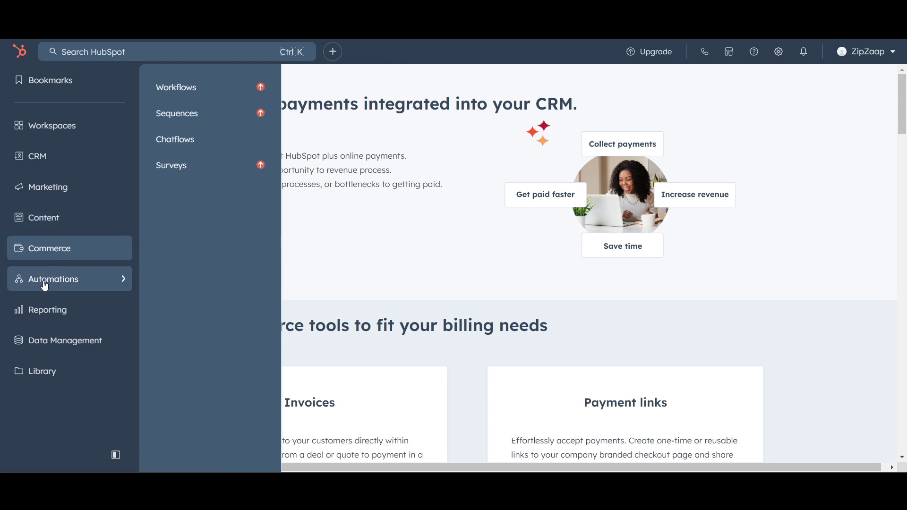
{"action": "left_click", "coordinate": [220, 93]}
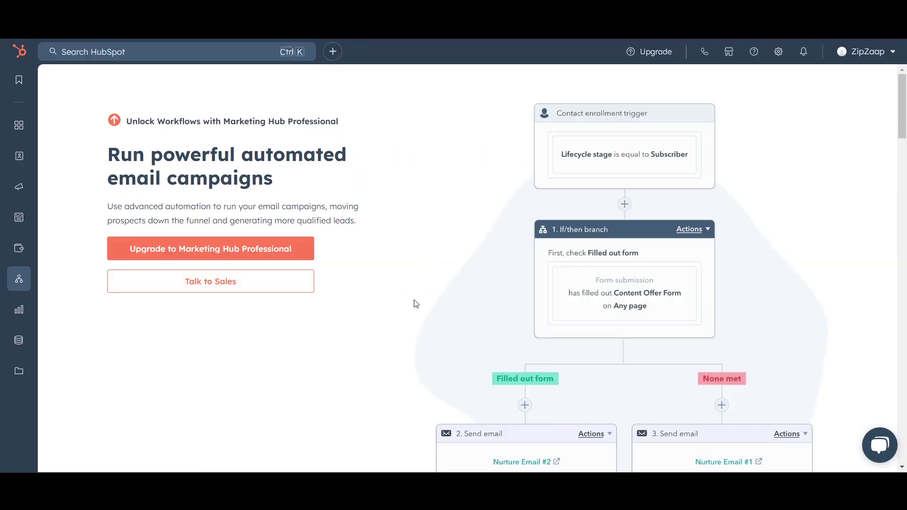
{"action": "mouse_move", "coordinate": [903, 129]}
{"action": "left_mouse_down"}
{"action": "mouse_move", "coordinate": [904, 168]}
{"action": "mouse_move", "coordinate": [905, 119]}
{"action": "left_mouse_up"}
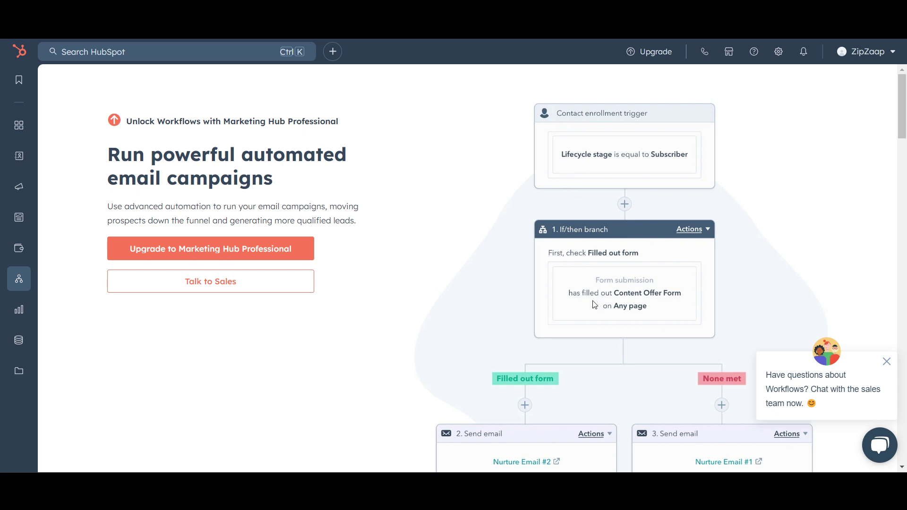
{"action": "scroll", "coordinate": [537, 320], "scroll_direction": "down", "scroll_amount": 6}
{"action": "scroll", "coordinate": [508, 320], "scroll_direction": "down", "scroll_amount": 1}
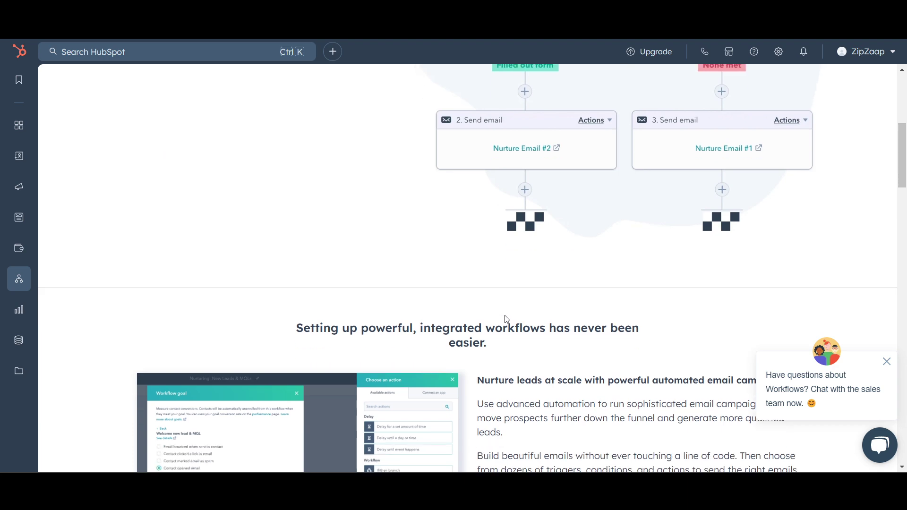
{"action": "scroll", "coordinate": [509, 313], "scroll_direction": "down", "scroll_amount": 2}
{"action": "scroll", "coordinate": [506, 310], "scroll_direction": "up", "scroll_amount": 7}
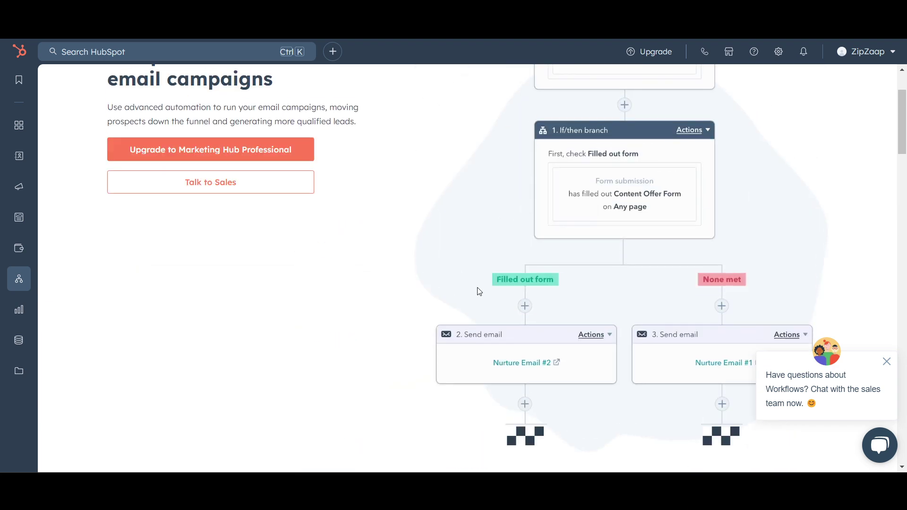
{"action": "scroll", "coordinate": [466, 345], "scroll_direction": "down", "scroll_amount": 4}
{"action": "scroll", "coordinate": [423, 347], "scroll_direction": "down", "scroll_amount": 5}
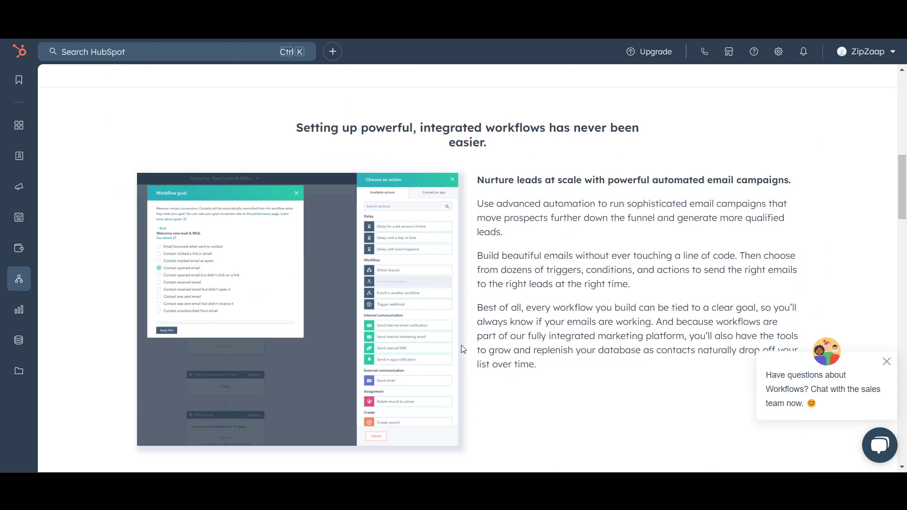
{"action": "scroll", "coordinate": [463, 348], "scroll_direction": "down", "scroll_amount": 2}
{"action": "scroll", "coordinate": [462, 348], "scroll_direction": "down", "scroll_amount": 2}
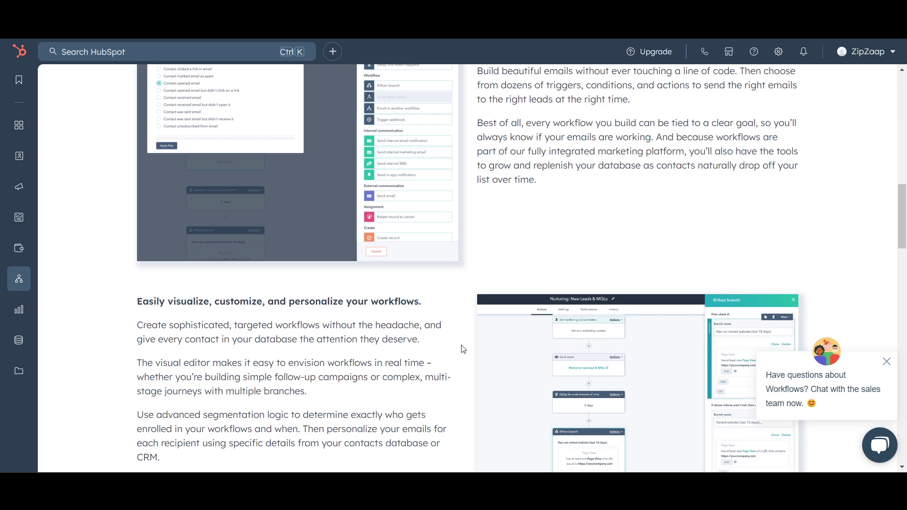
{"action": "scroll", "coordinate": [462, 349], "scroll_direction": "down", "scroll_amount": 2}
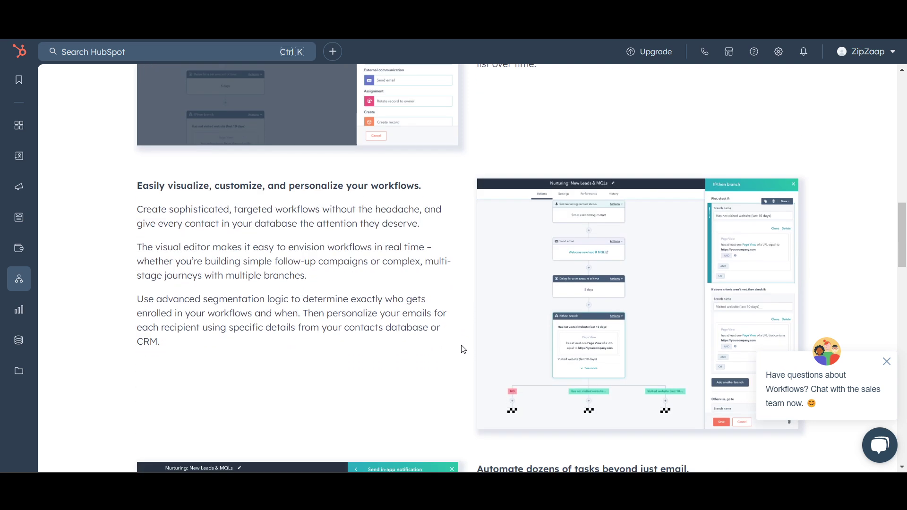
{"action": "mouse_move", "coordinate": [3, 289]}
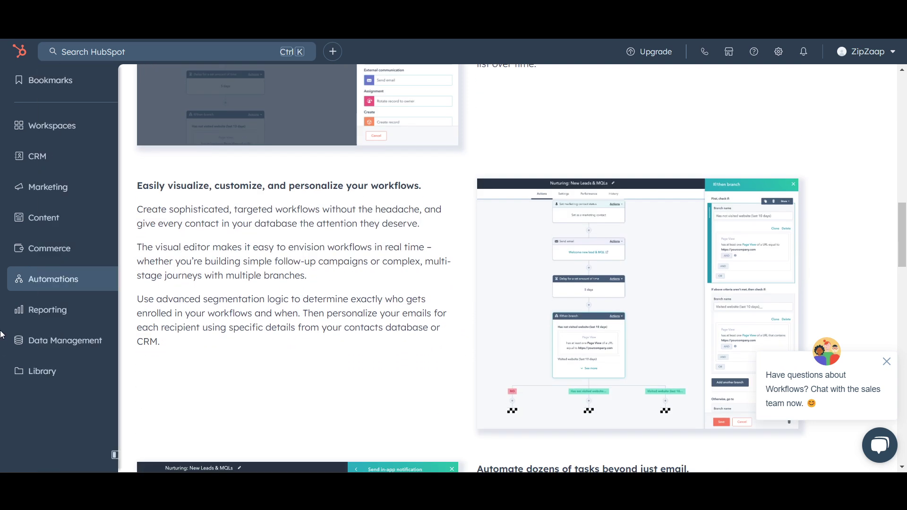
View the Sales dashboard under Reporting > Dashboards, then return to the User Guides home.
{"action": "left_click", "coordinate": [57, 311]}
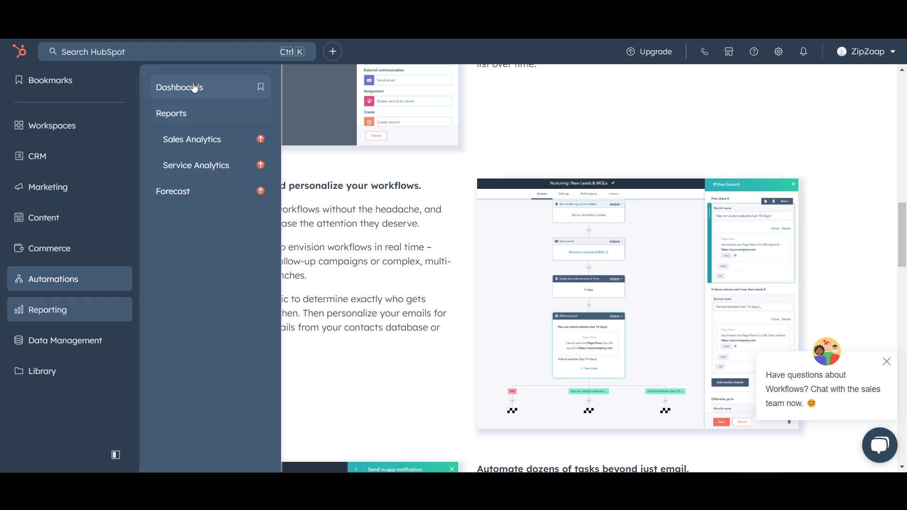
{"action": "left_click", "coordinate": [193, 97]}
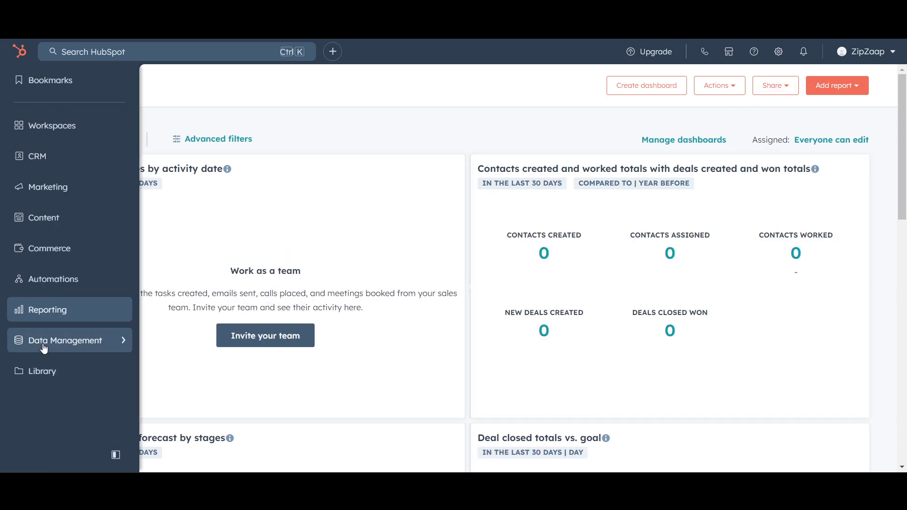
{"action": "mouse_move", "coordinate": [56, 348]}
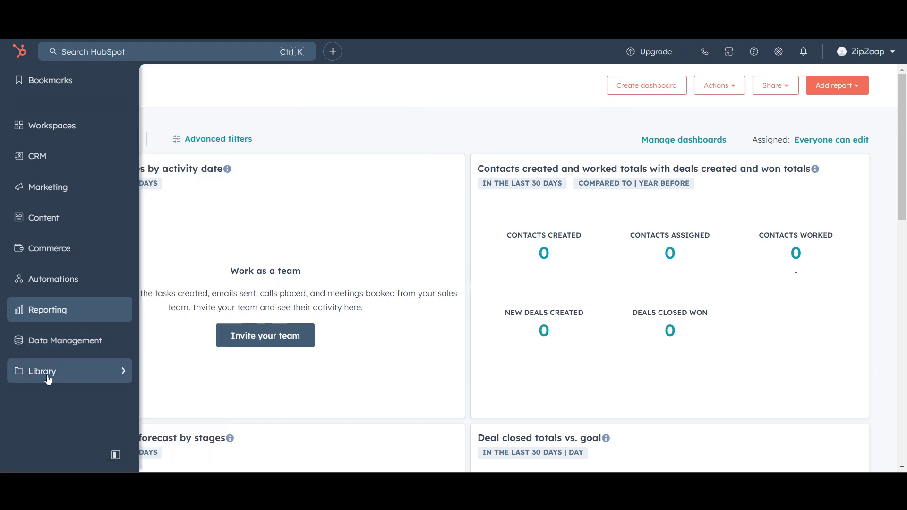
{"action": "mouse_move", "coordinate": [107, 374]}
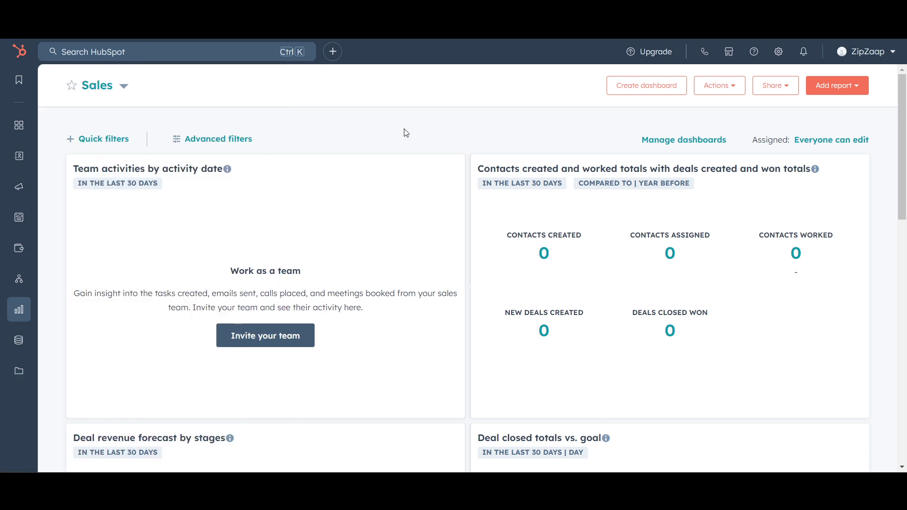
{"action": "left_click", "coordinate": [19, 52]}
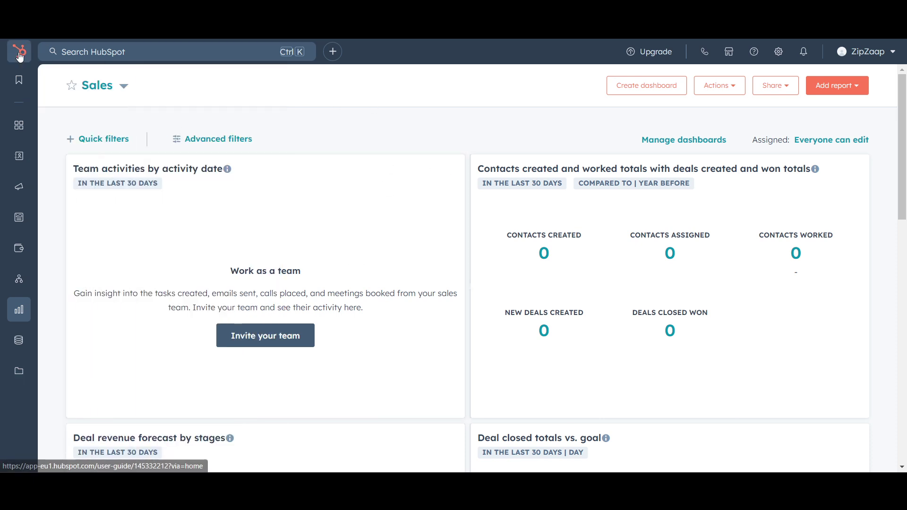
{"action": "scroll", "coordinate": [206, 338], "scroll_direction": "down", "scroll_amount": 3}
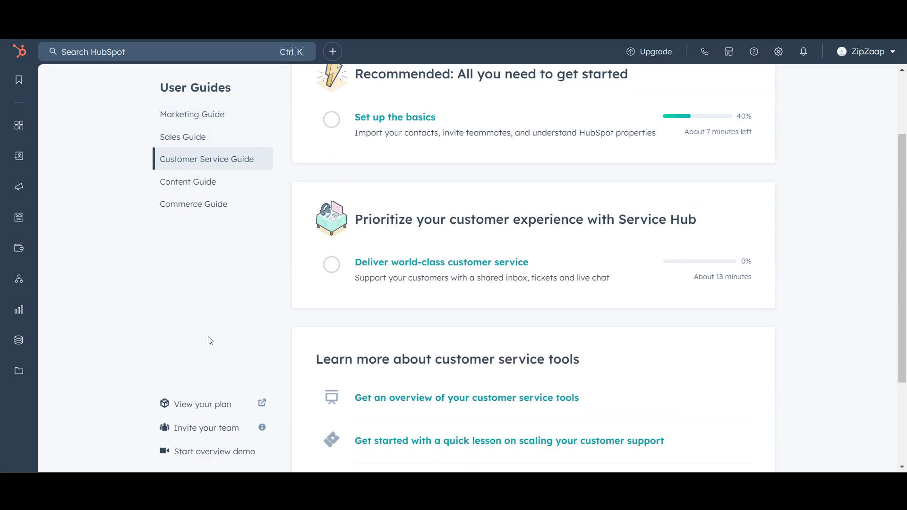
Check the current free plan on Account & Billing and view the paid upgrade offer.
{"action": "left_click", "coordinate": [210, 406]}
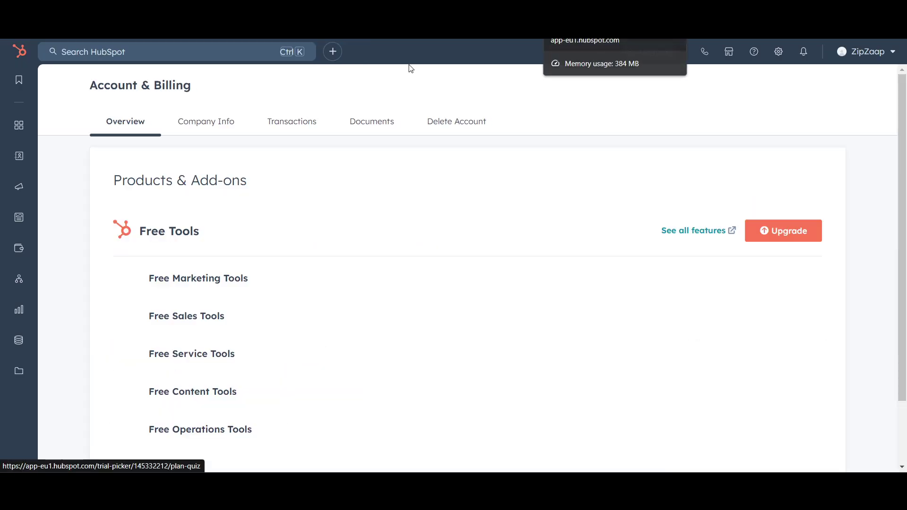
{"action": "scroll", "coordinate": [173, 232], "scroll_direction": "down", "scroll_amount": 2}
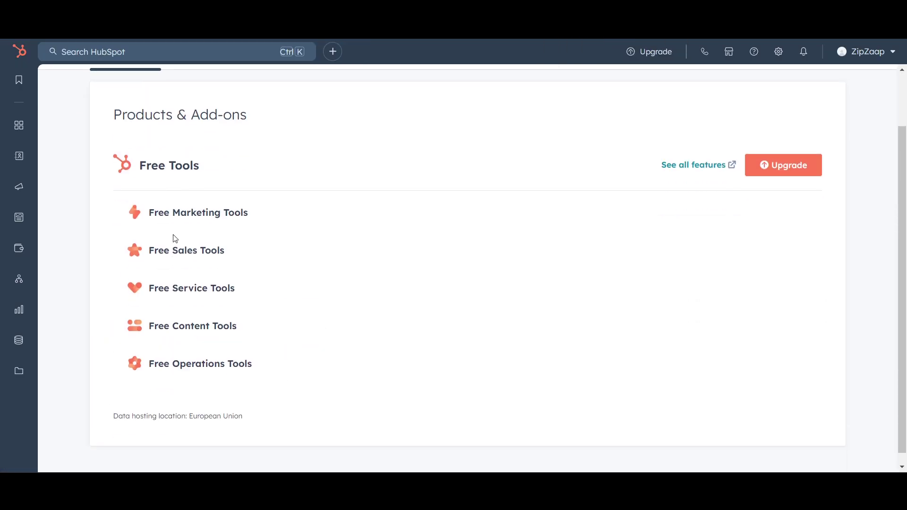
{"action": "scroll", "coordinate": [174, 218], "scroll_direction": "up", "scroll_amount": 1}
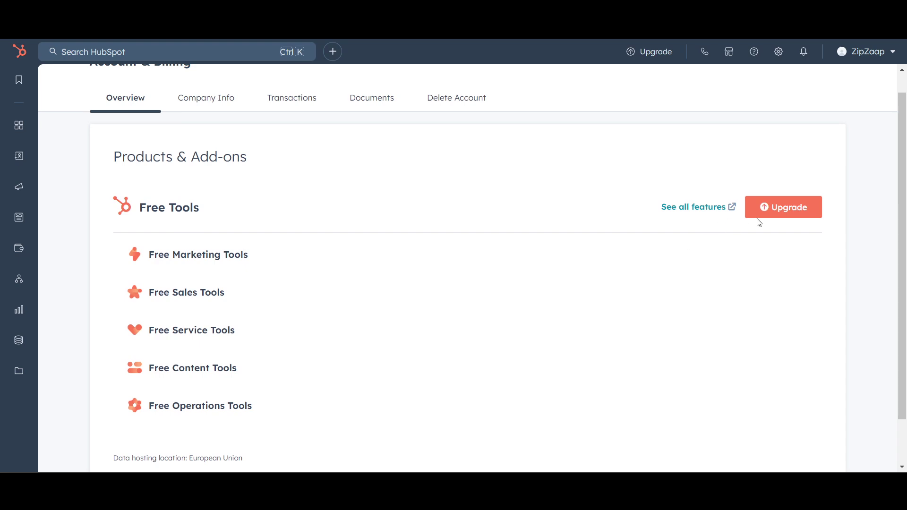
{"action": "left_click", "coordinate": [790, 211]}
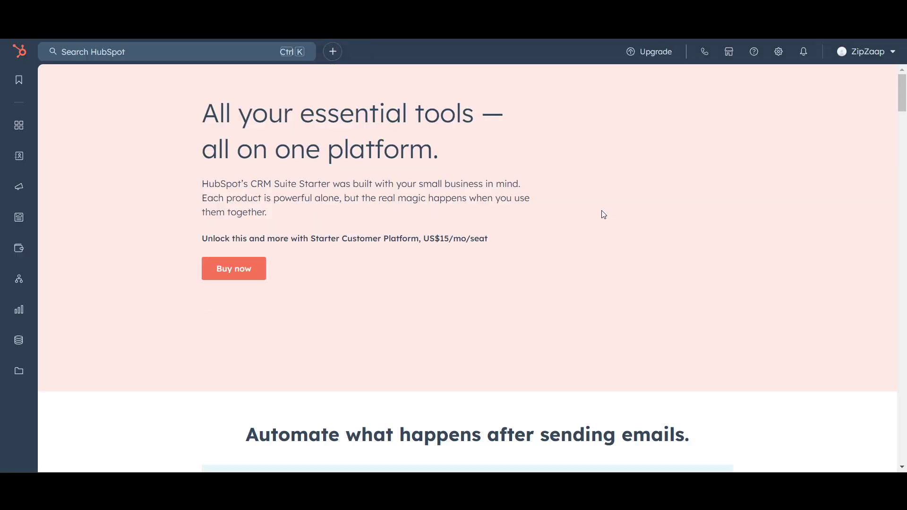
{"action": "scroll", "coordinate": [572, 254], "scroll_direction": "down", "scroll_amount": 7}
{"action": "scroll", "coordinate": [532, 304], "scroll_direction": "up", "scroll_amount": 7}
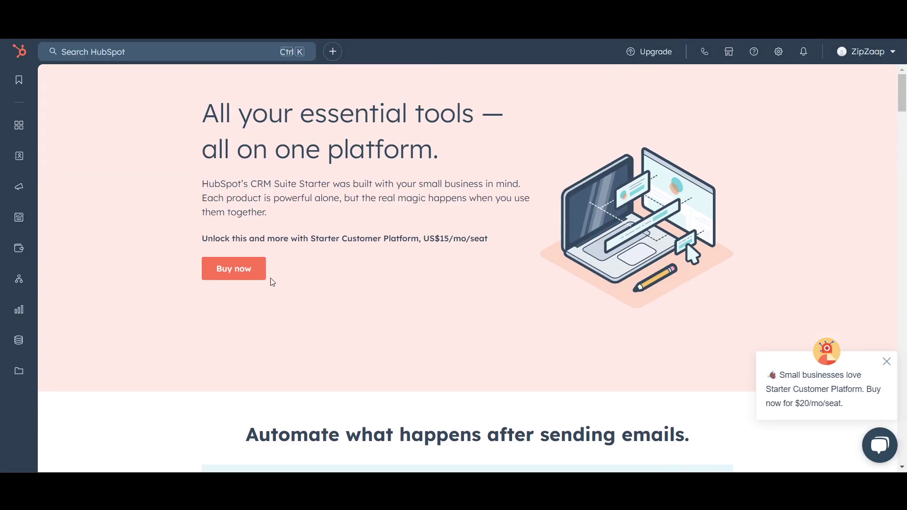
Start buying the Starter Customer Platform and adjust the Core Seats count.
{"action": "left_click", "coordinate": [234, 274]}
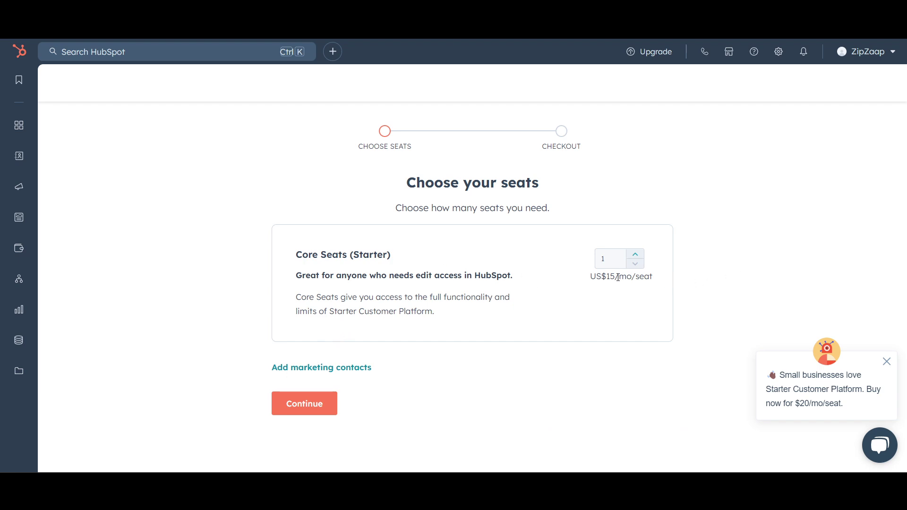
{"action": "left_click", "coordinate": [635, 254]}
{"action": "left_click", "coordinate": [635, 254]}
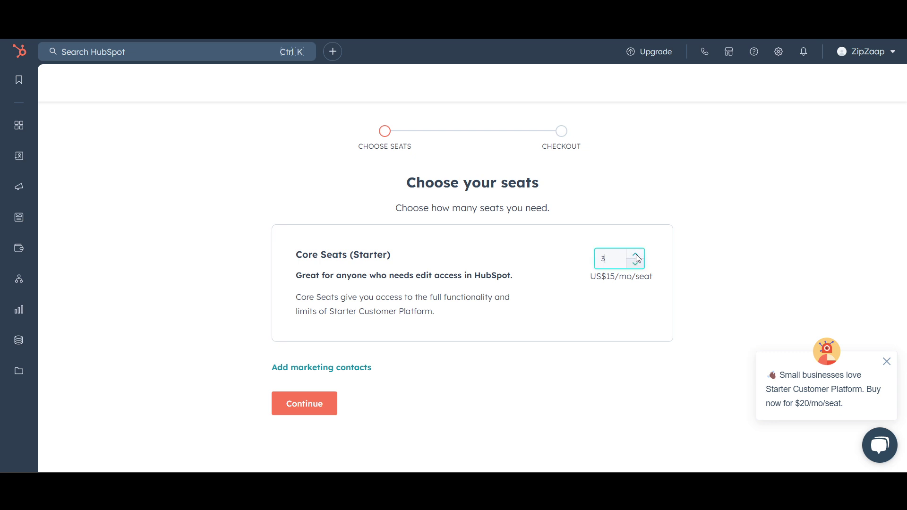
{"action": "left_click", "coordinate": [636, 264]}
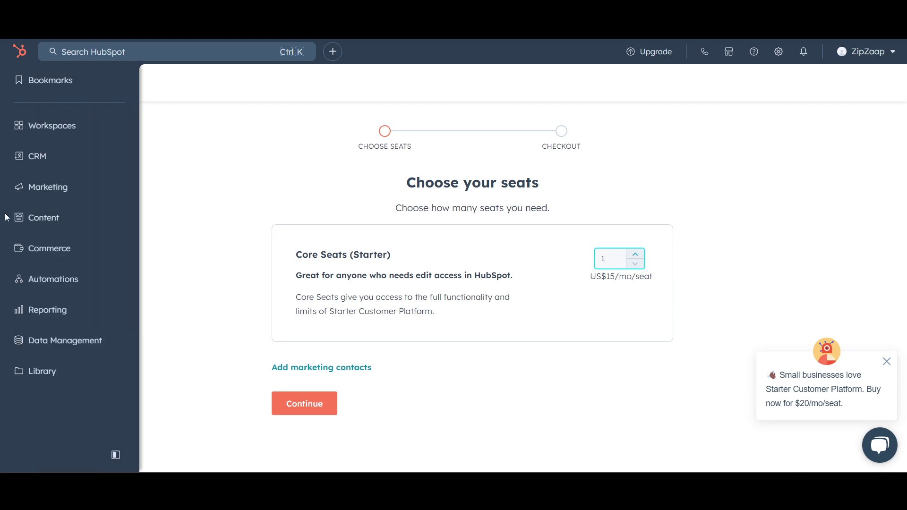
Leave checkout and browse back through the User Guides' Customer Service Guide.
{"action": "left_click", "coordinate": [14, 60]}
{"action": "scroll", "coordinate": [181, 316], "scroll_direction": "down", "scroll_amount": 3}
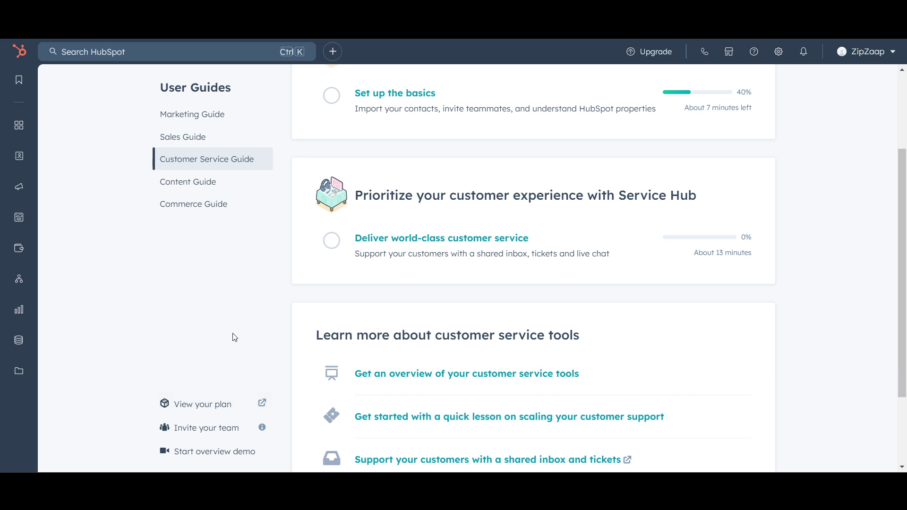
{"action": "scroll", "coordinate": [234, 338], "scroll_direction": "up", "scroll_amount": 1}
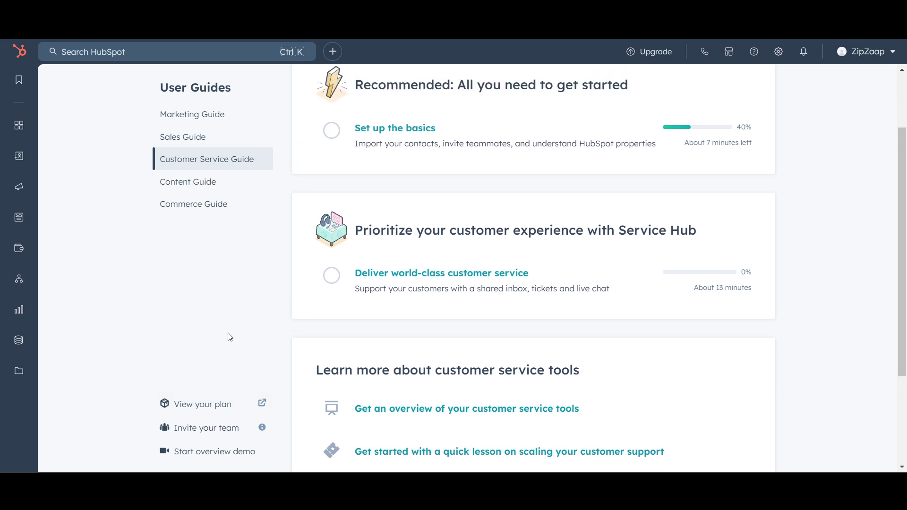
{"action": "scroll", "coordinate": [228, 336], "scroll_direction": "down", "scroll_amount": 3}
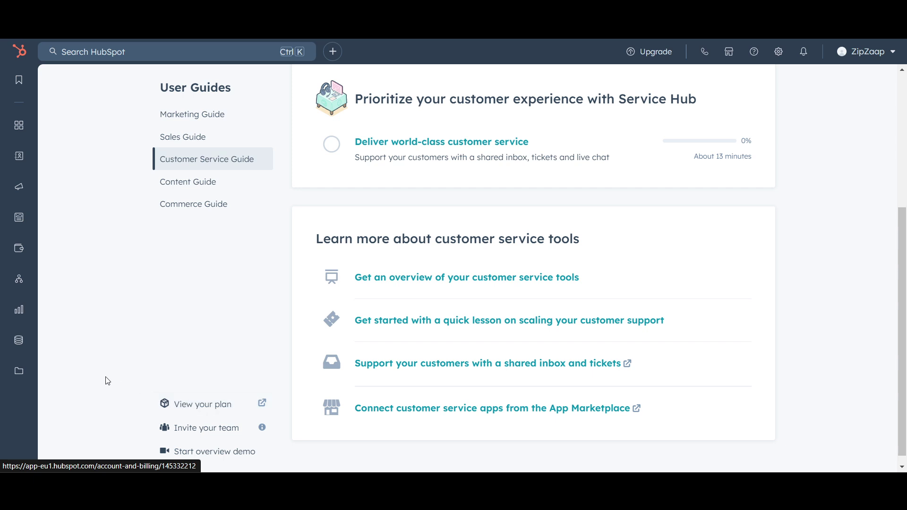
{"action": "scroll", "coordinate": [289, 271], "scroll_direction": "down", "scroll_amount": 1}
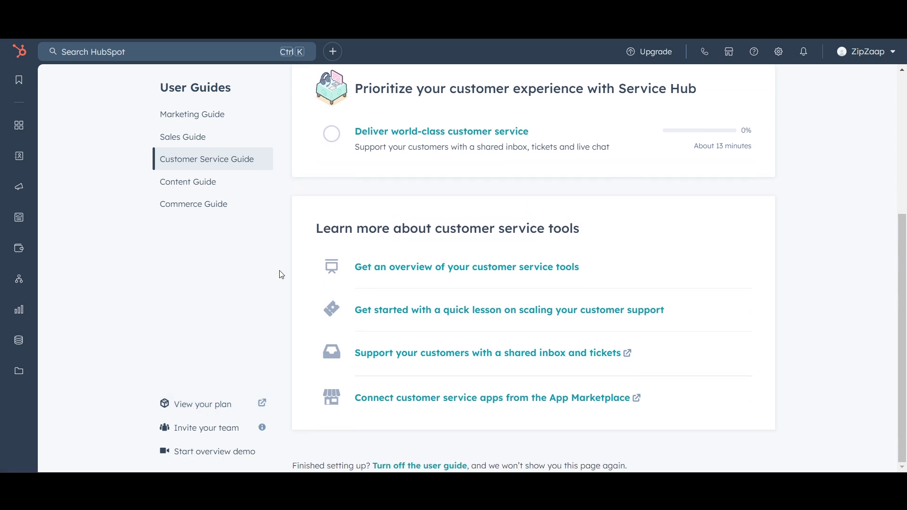
Glance at the Invite your team form and close it without inviting anyone.
{"action": "left_click", "coordinate": [204, 434]}
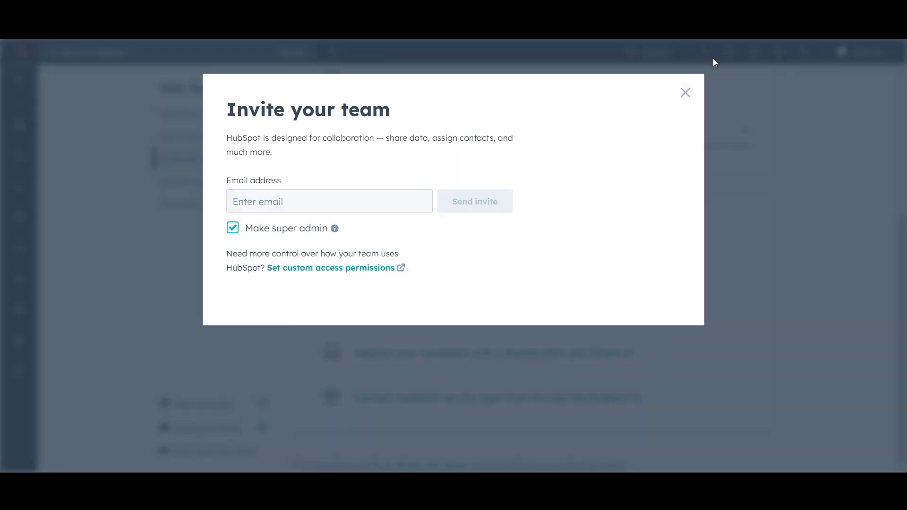
{"action": "left_click", "coordinate": [685, 92]}
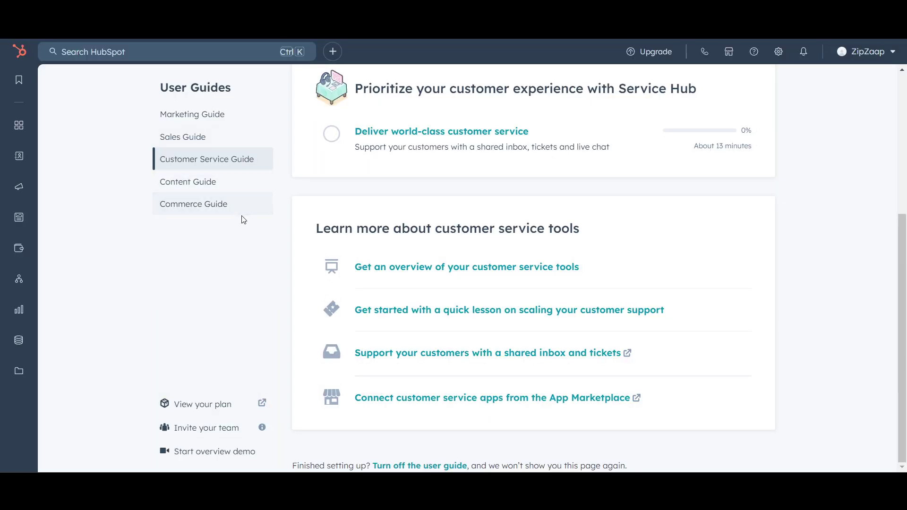
{"action": "scroll", "coordinate": [456, 164], "scroll_direction": "up", "scroll_amount": 5}
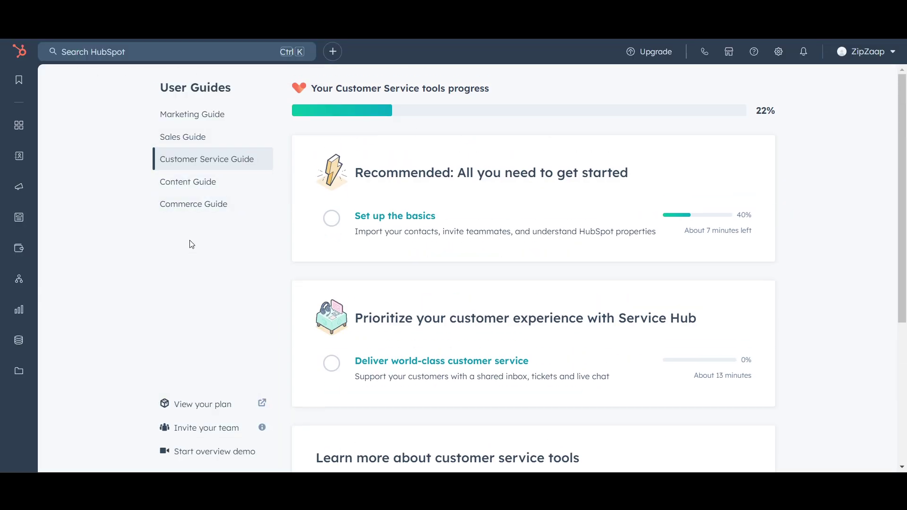